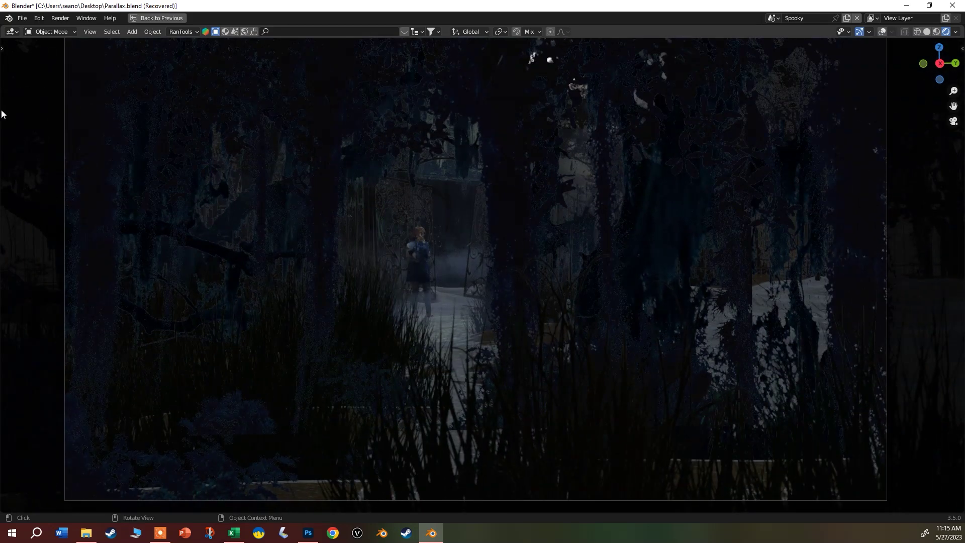
# Restore the layout and orbit around the layered tree, fence and ground planes, then switch to Photoshop
pyautogui.click(158, 18)
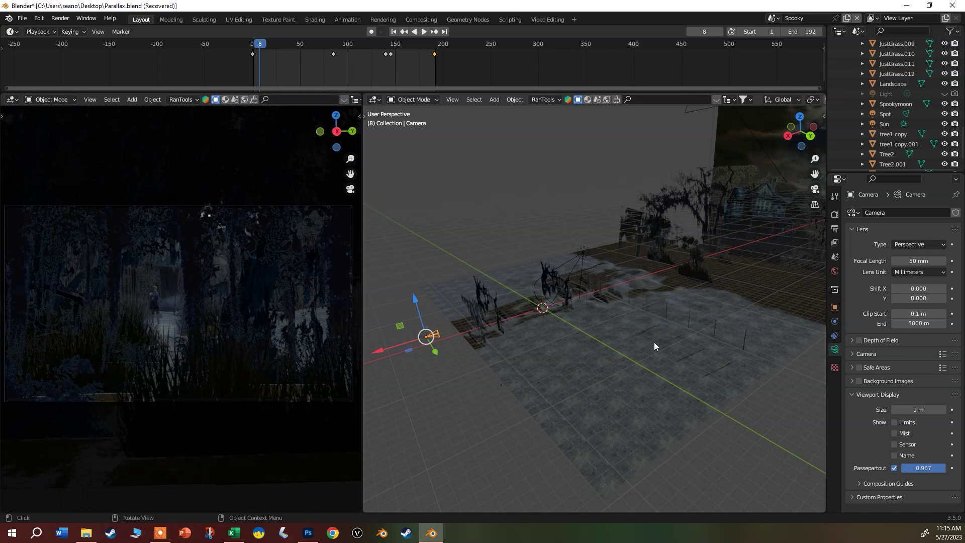
pyautogui.moveTo(536, 346); pyautogui.dragTo(563, 343, button='middle')
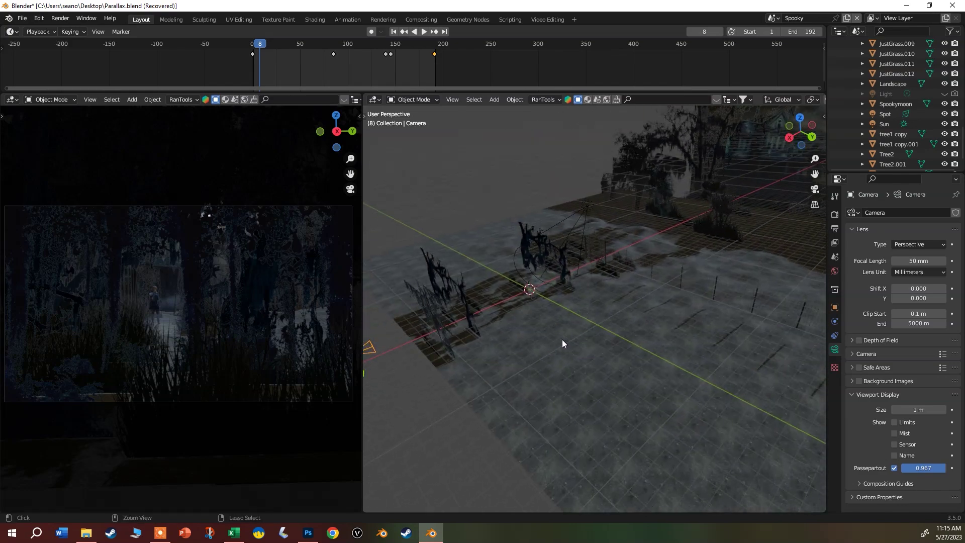
pyautogui.hotkey('ctrl', 'space')
pyautogui.moveTo(212, 354); pyautogui.dragTo(53, 368, button='middle')
pyautogui.press('Escape')
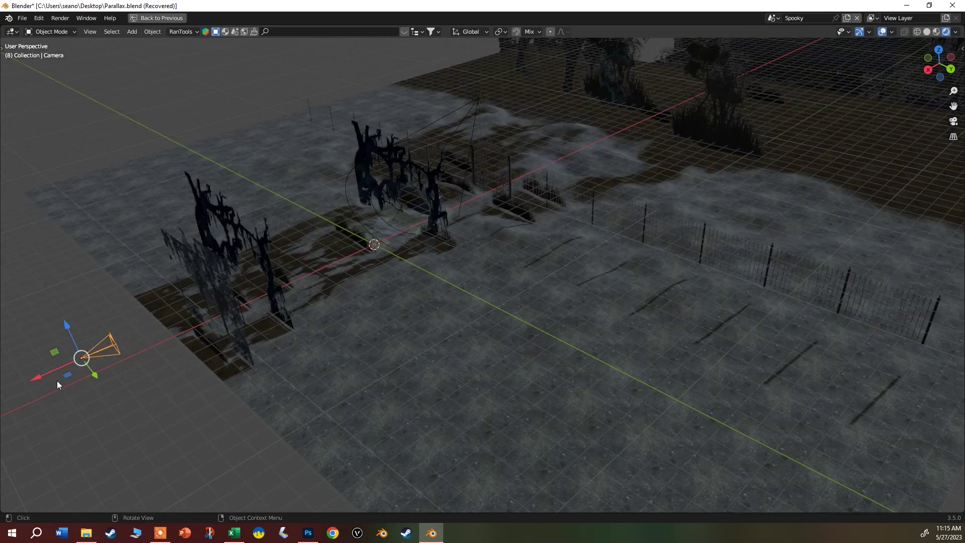
pyautogui.moveTo(430, 245); pyautogui.dragTo(230, 340, button='middle')
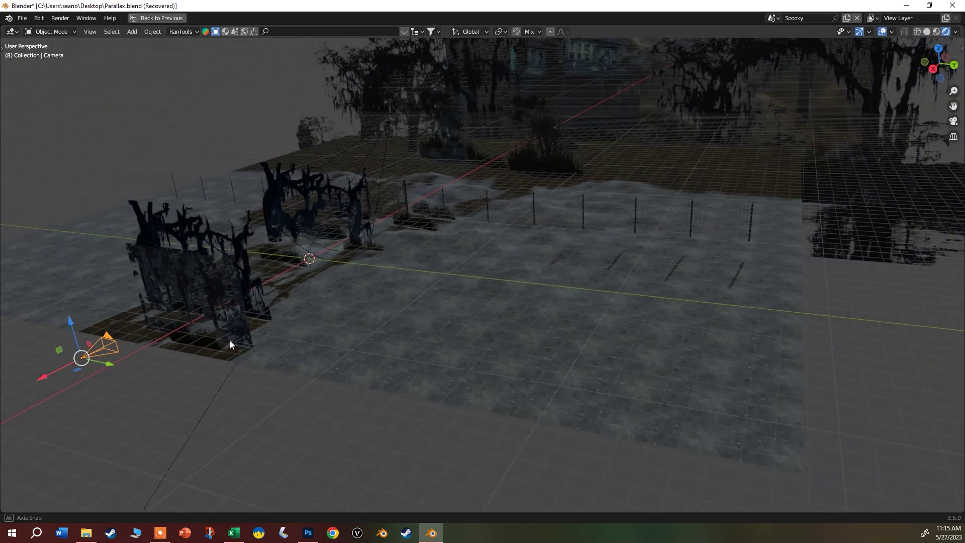
pyautogui.click(304, 538)
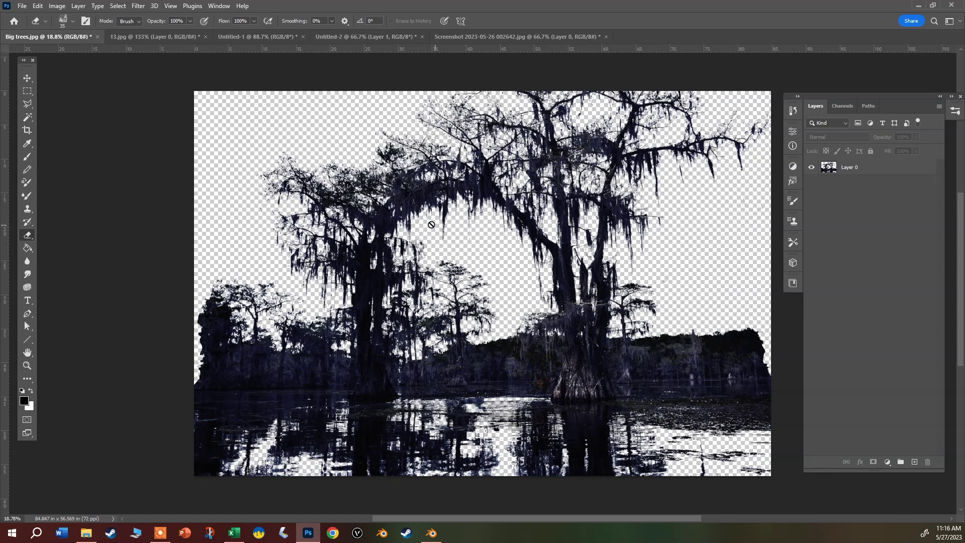
# Back in Blender, restore the full layout with timeline, both viewports and properties
pyautogui.click(431, 533)
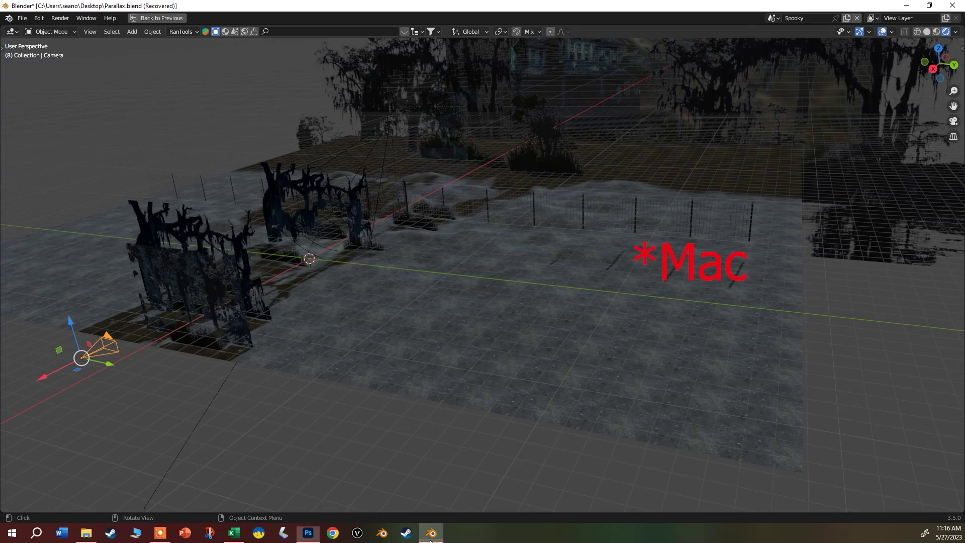
pyautogui.scroll(5, 312, 266)
pyautogui.scroll(2, 308, 294)
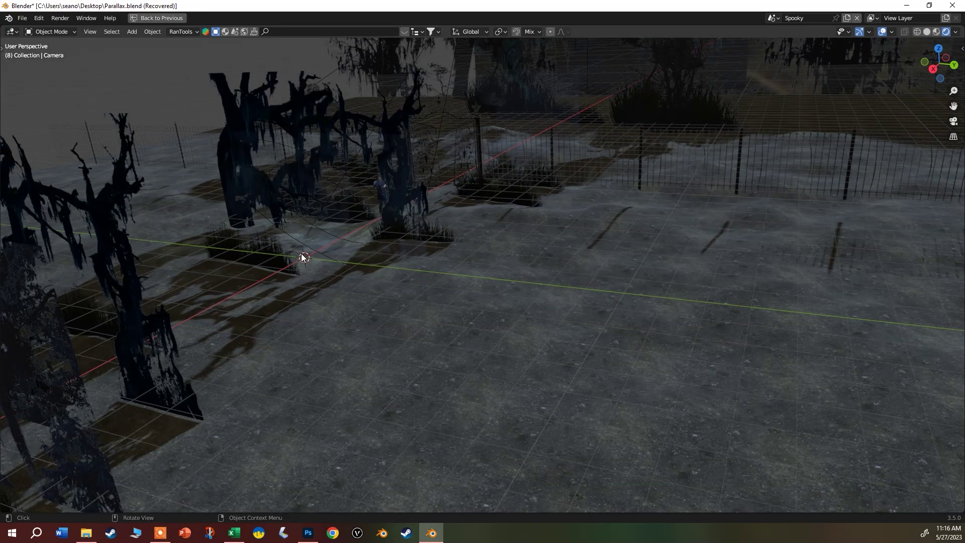
pyautogui.hotkey('ctrl', 'space')
pyautogui.scroll(5, 517, 306)
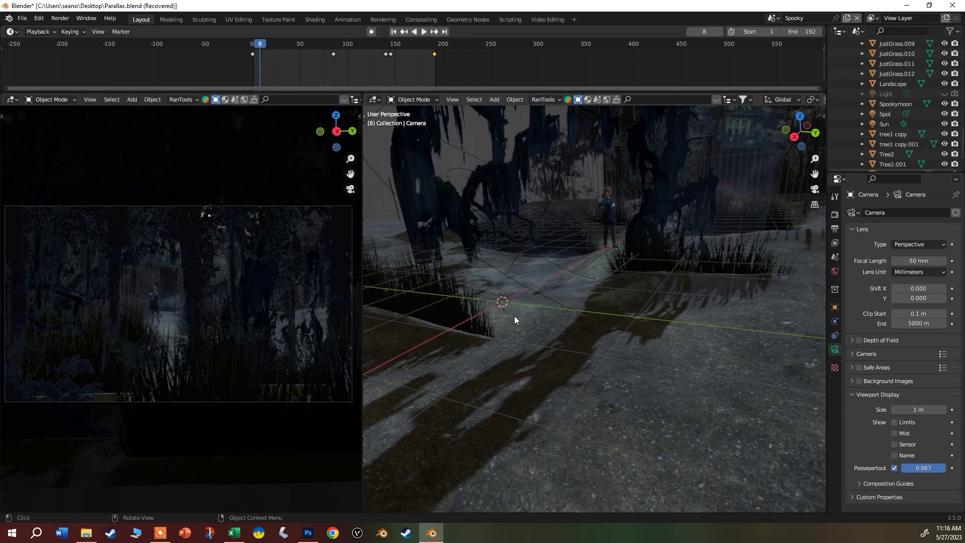
# Look for Images as Planes under Add > Image, then open the Edit menu
pyautogui.hotkey('shift', 'a')
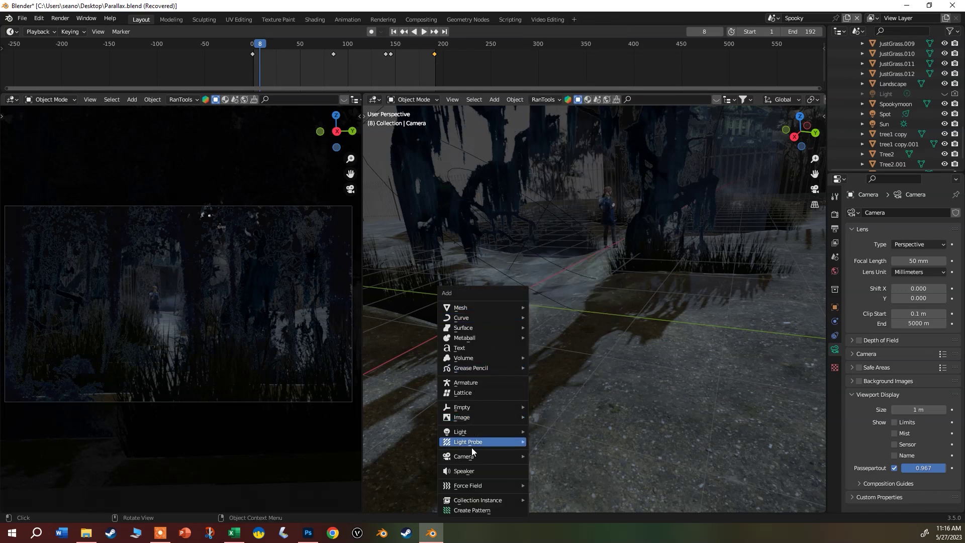
pyautogui.moveTo(467, 416)
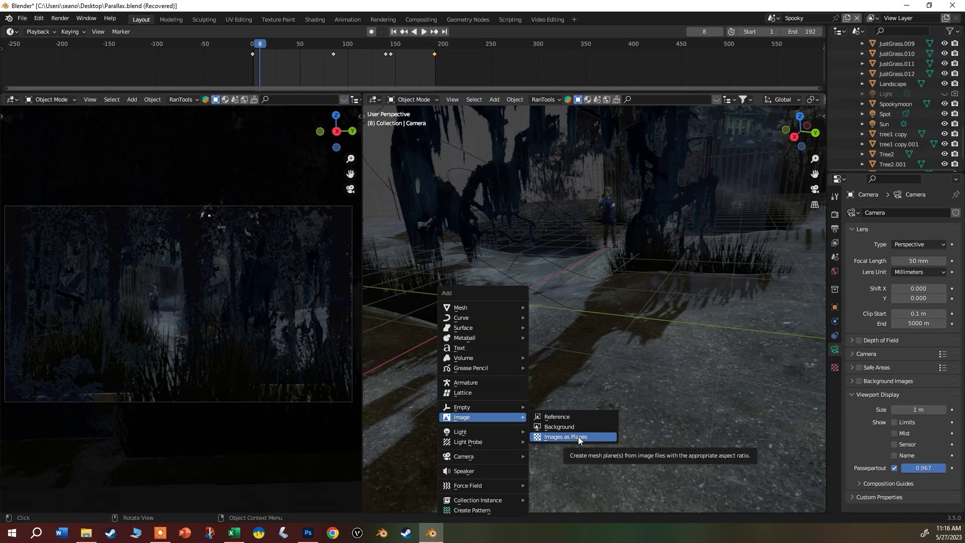
pyautogui.click(39, 19)
# Search add-ons for 'images' to confirm Import Images as Planes is enabled, then close Preferences
pyautogui.click(60, 165)
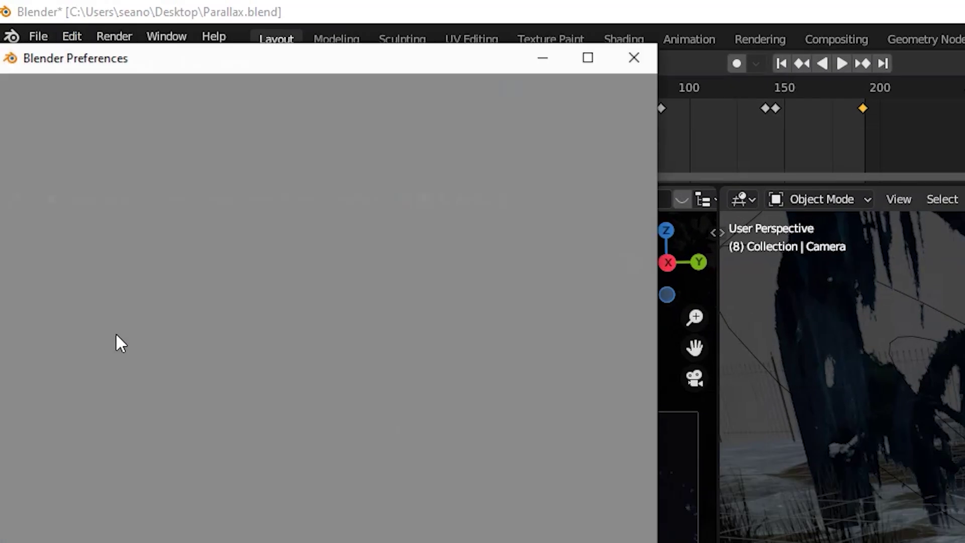
pyautogui.click(595, 119)
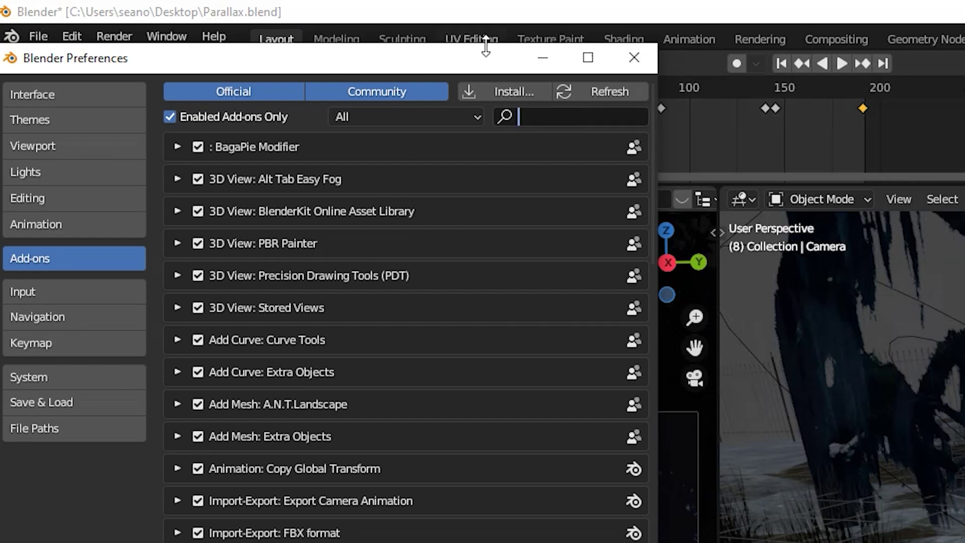
pyautogui.write('images')
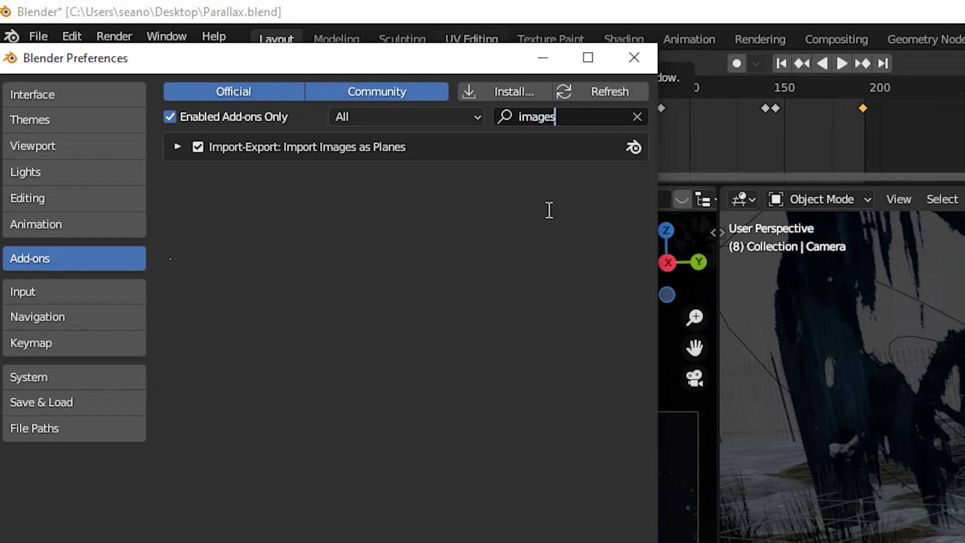
pyautogui.click(634, 56)
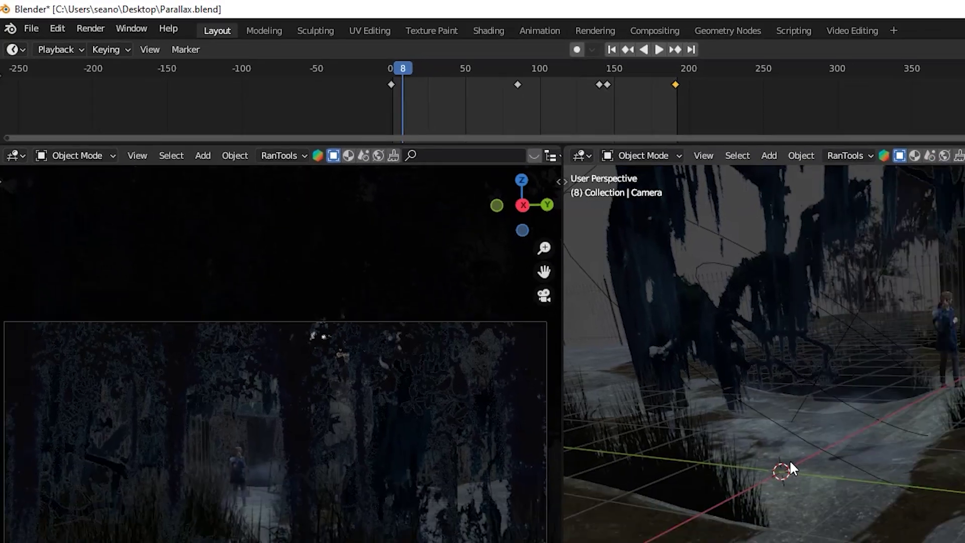
pyautogui.hotkey('shift', 'a')
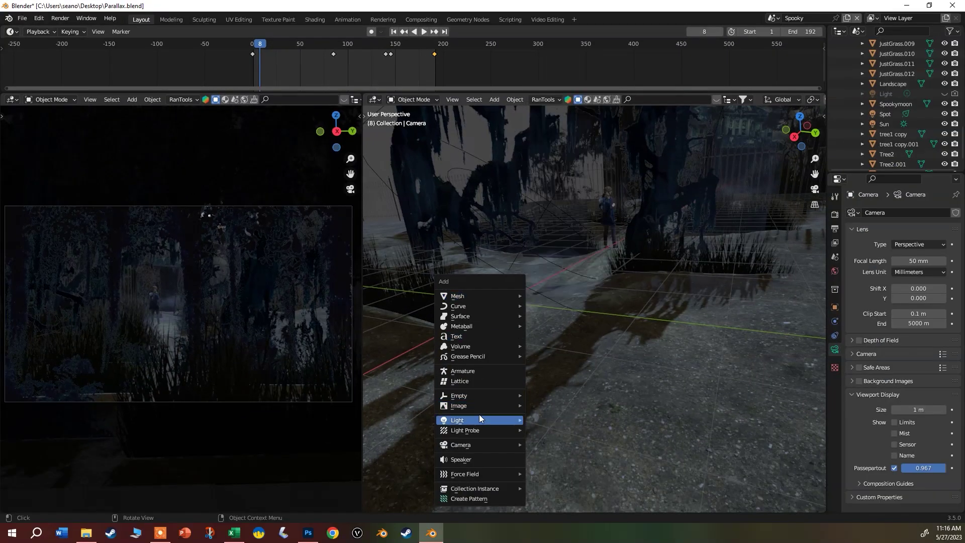
# Import Big trees.png from New folder as an image plane
pyautogui.moveTo(478, 406)
pyautogui.click(546, 424)
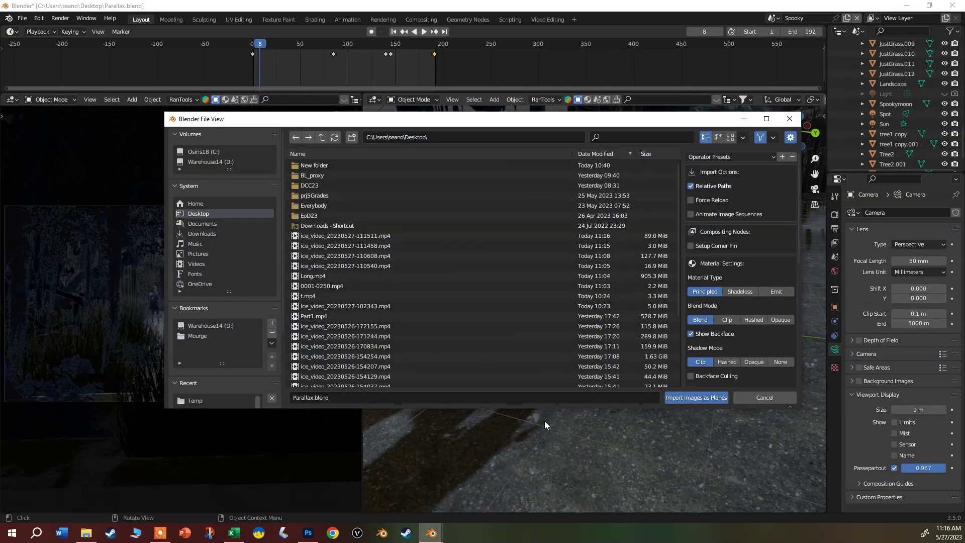
pyautogui.doubleClick(319, 166)
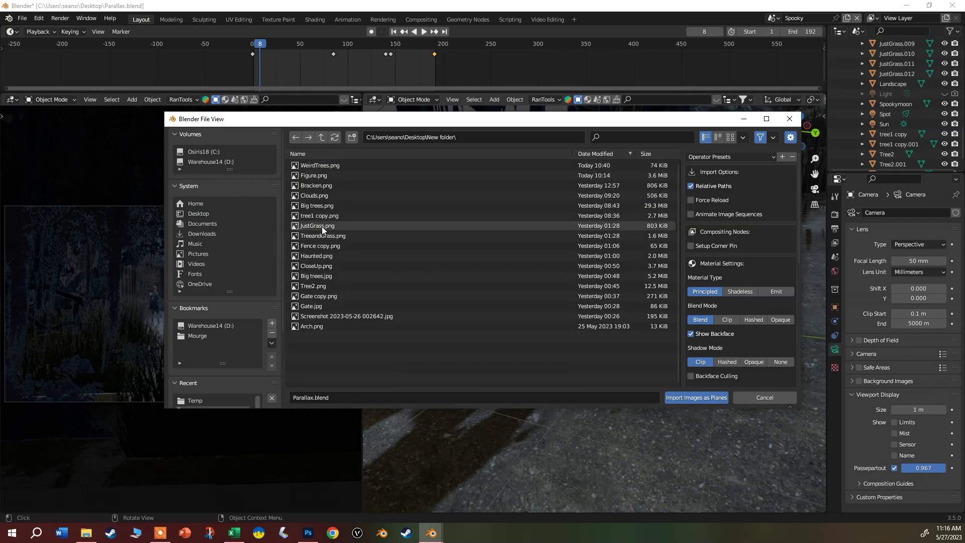
pyautogui.doubleClick(324, 206)
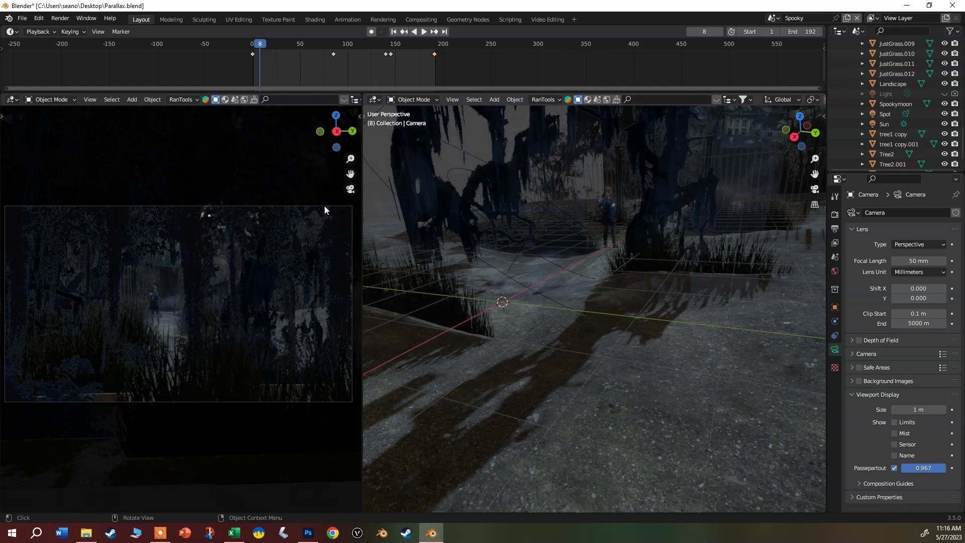
# Move the new Big trees plane and scale it up considerably
pyautogui.moveTo(500, 264); pyautogui.dragTo(500, 217)
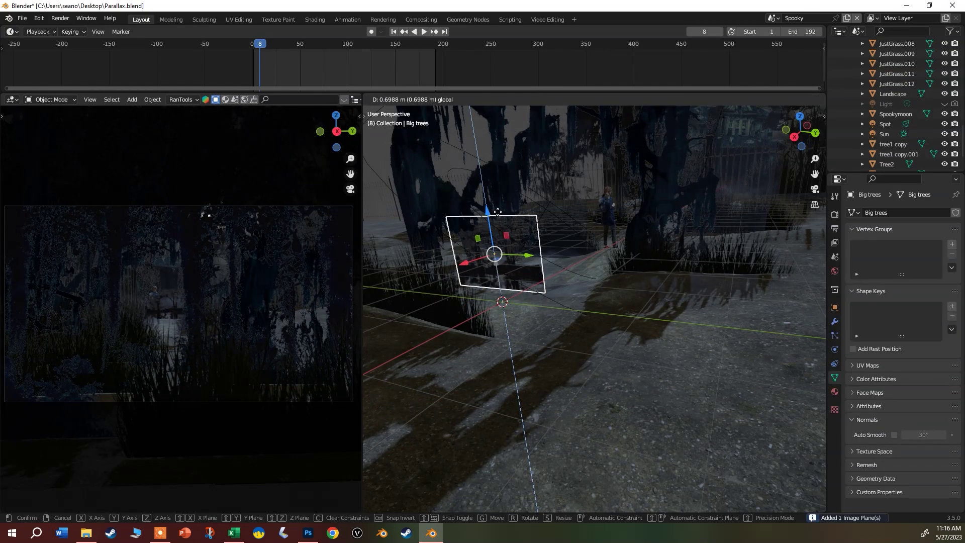
pyautogui.moveTo(532, 256); pyautogui.dragTo(590, 264)
pyautogui.scroll(3, 565, 261)
pyautogui.scroll(-1, 568, 271)
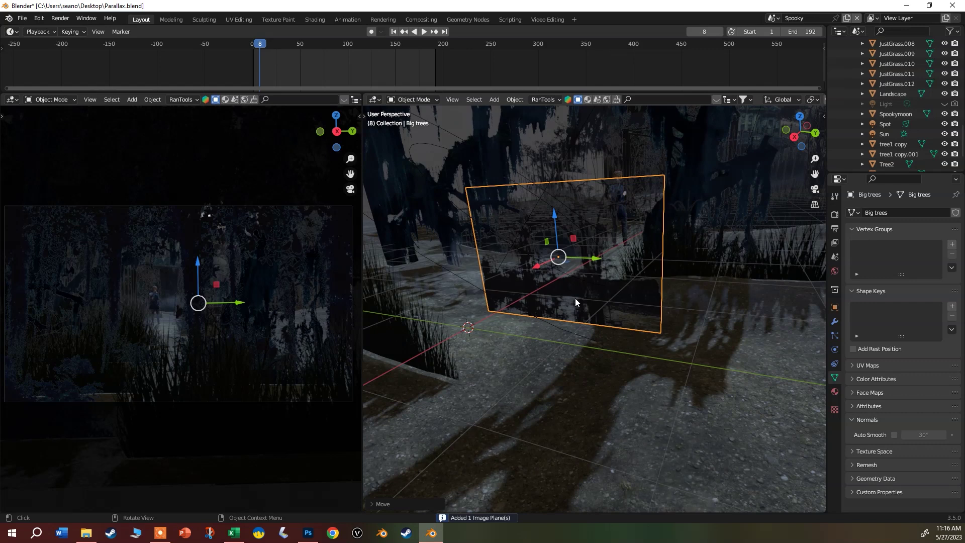
pyautogui.press('s')
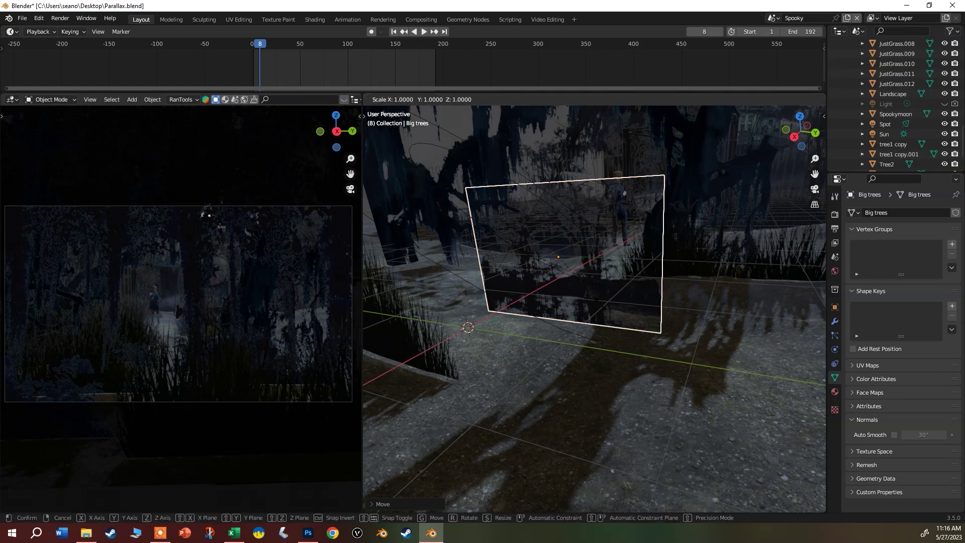
pyautogui.click(601, 303)
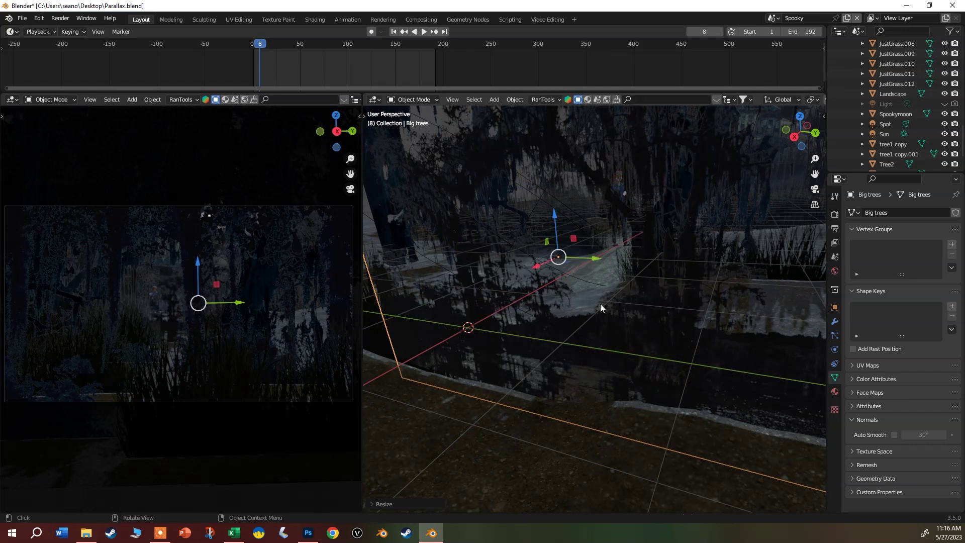
# Slide the enlarged Big trees plane to the right along the Y axis
pyautogui.moveTo(600, 304); pyautogui.dragTo(671, 288, button='middle')
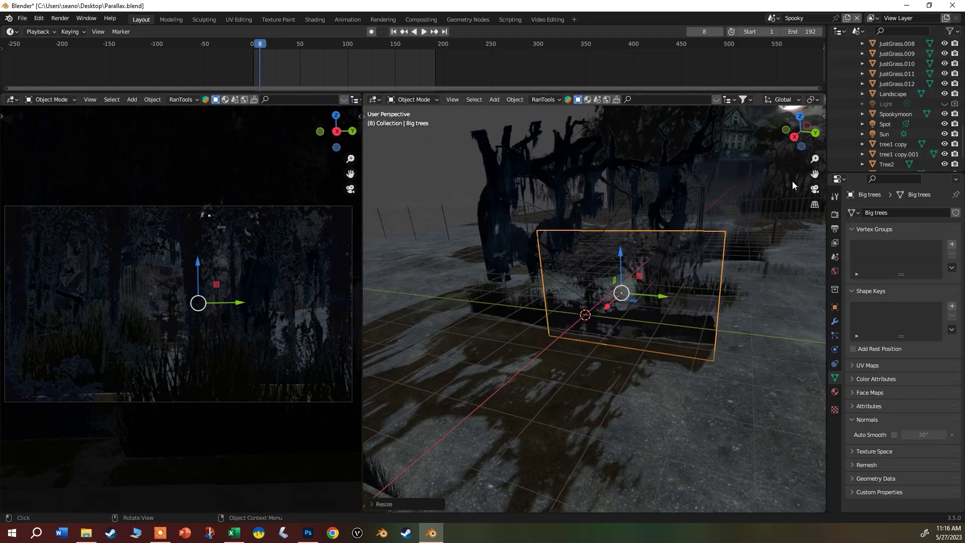
pyautogui.moveTo(665, 298); pyautogui.dragTo(762, 378)
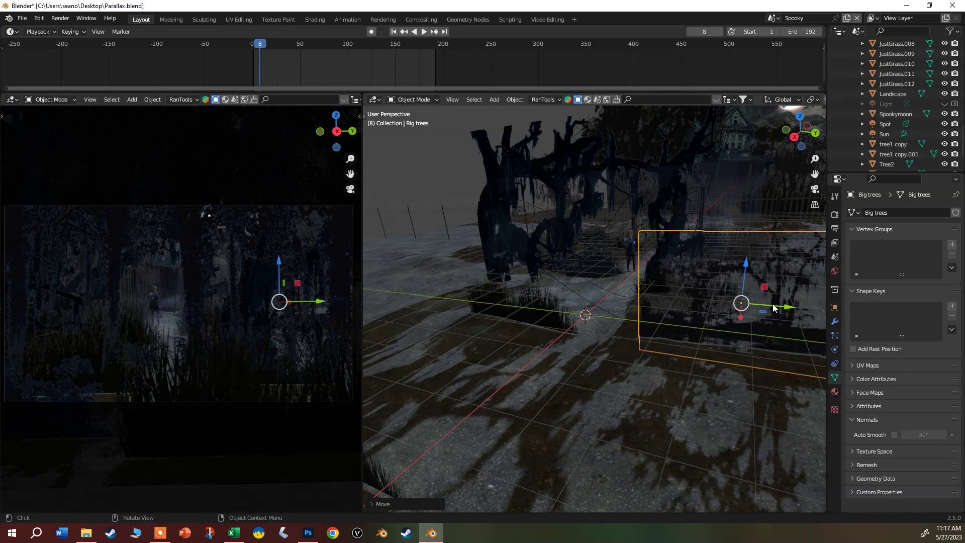
pyautogui.scroll(5, 765, 282)
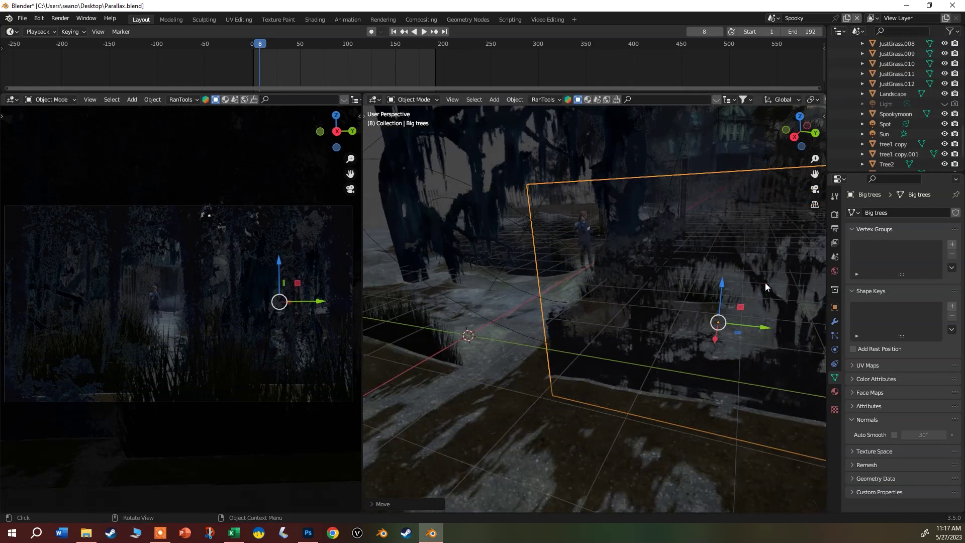
pyautogui.scroll(-2, 654, 362)
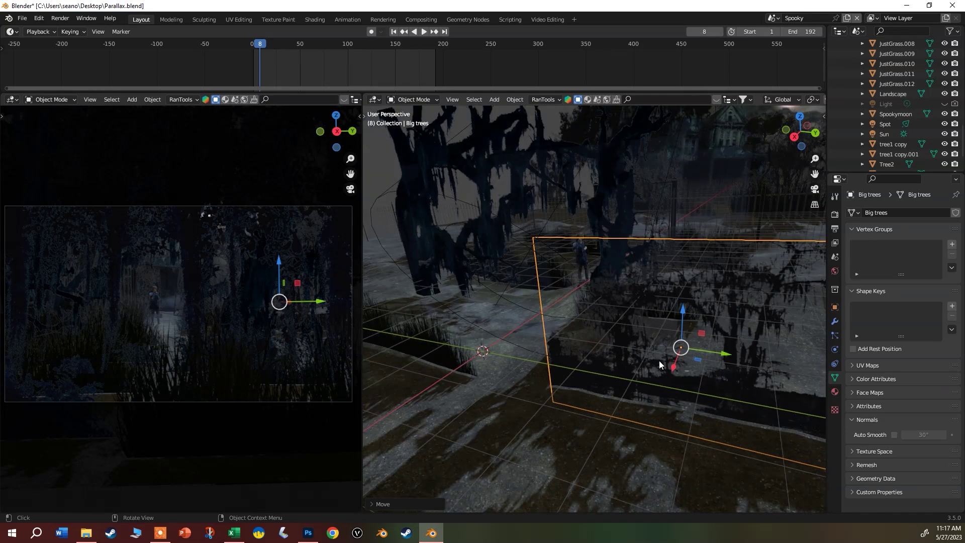
# Set the Big trees material's Blend Mode to Alpha Clip
pyautogui.click(836, 391)
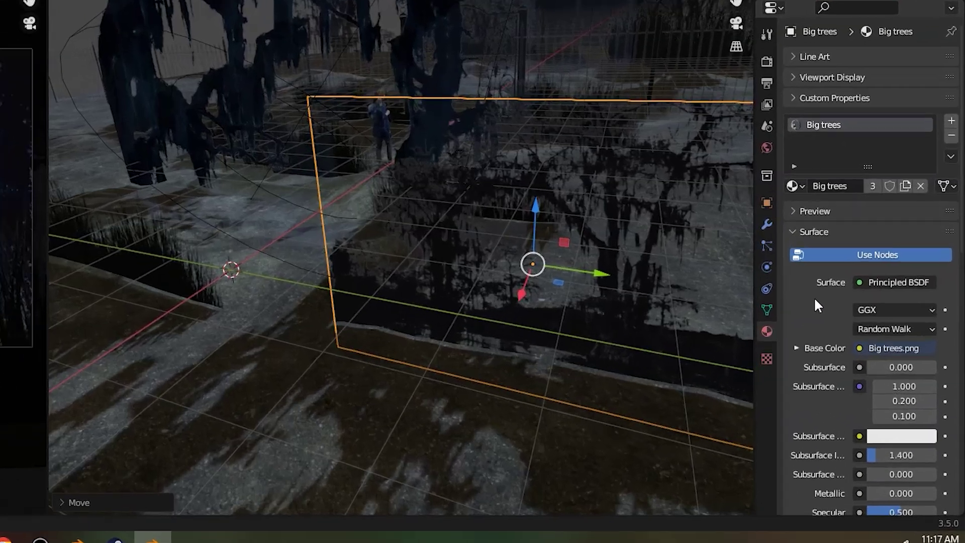
pyautogui.scroll(-10, 817, 304)
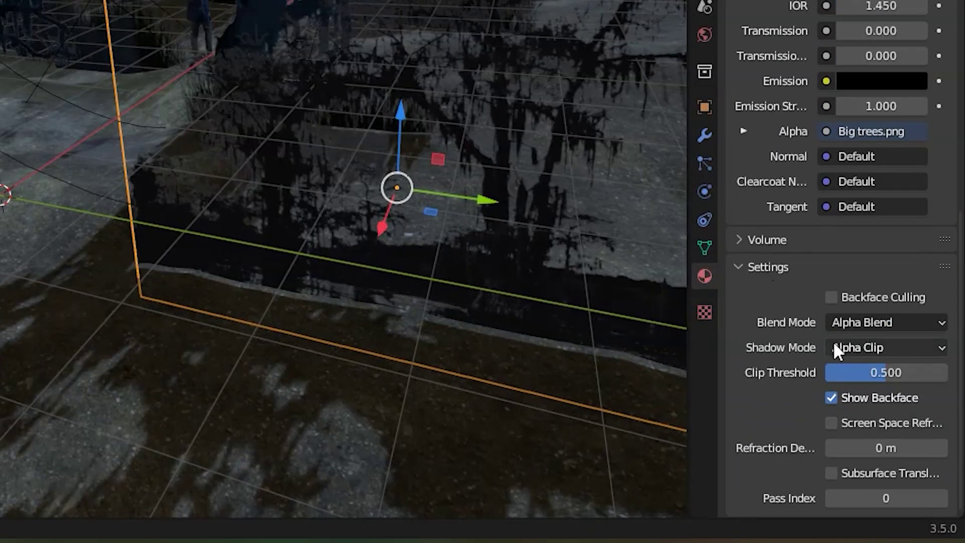
pyautogui.click(887, 322)
pyautogui.click(901, 323)
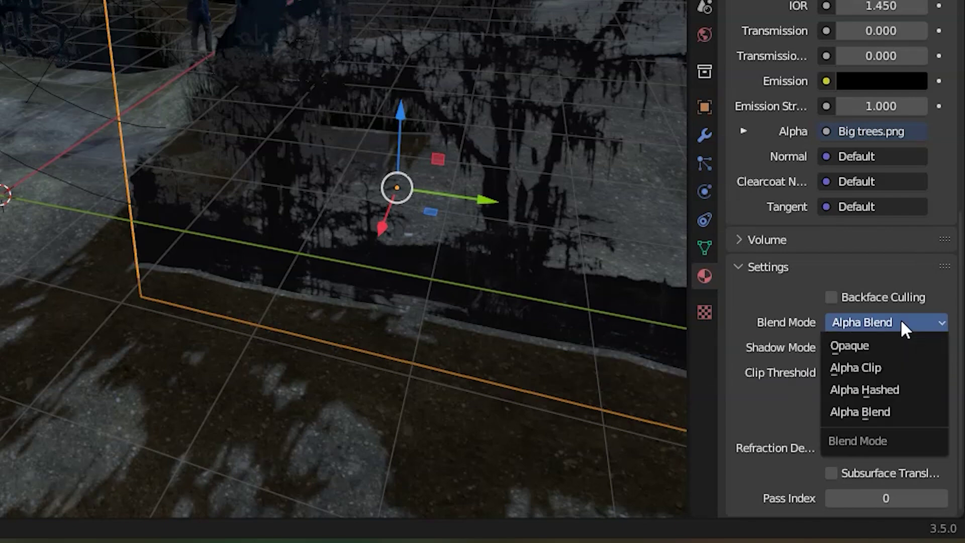
pyautogui.click(890, 368)
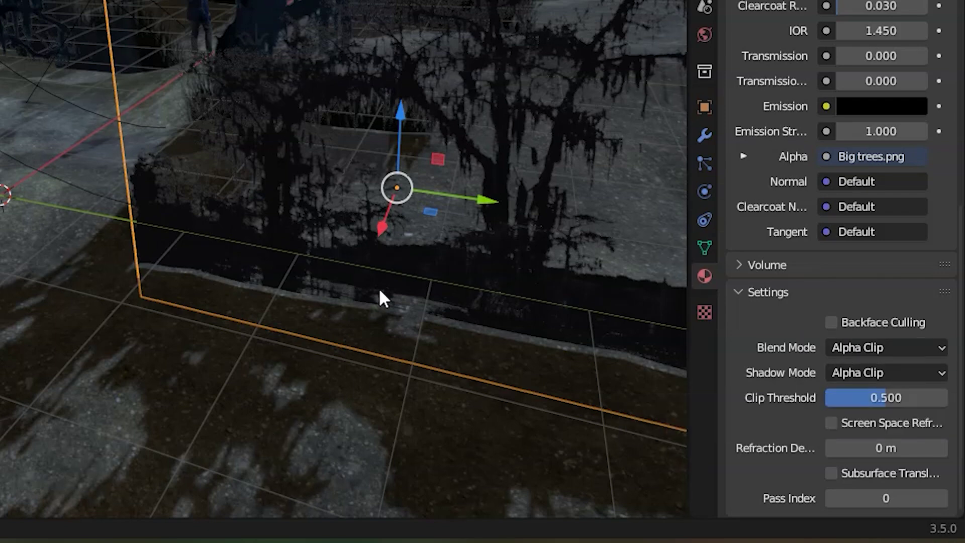
# Delete the Big trees plane and look over the remaining scene
pyautogui.press('Delete')
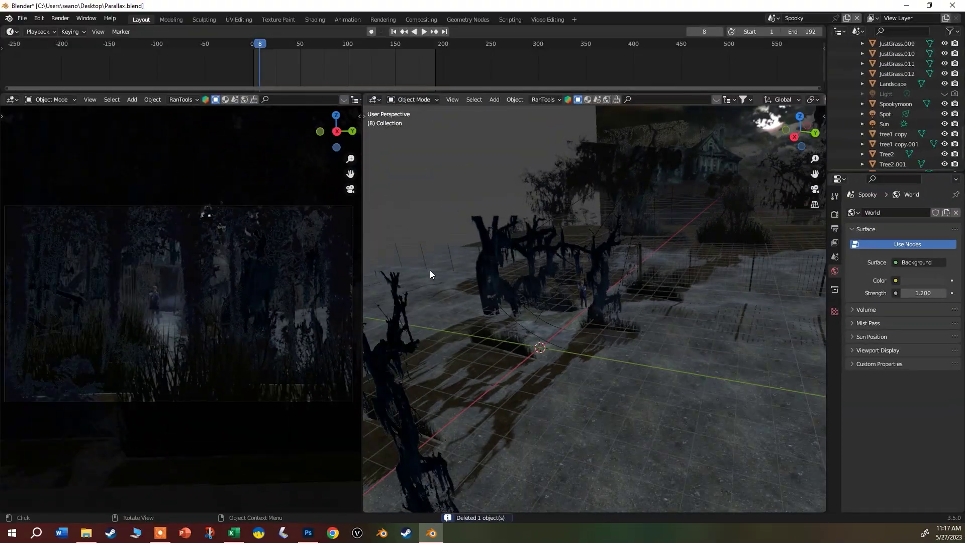
pyautogui.moveTo(430, 274); pyautogui.dragTo(475, 329, button='middle')
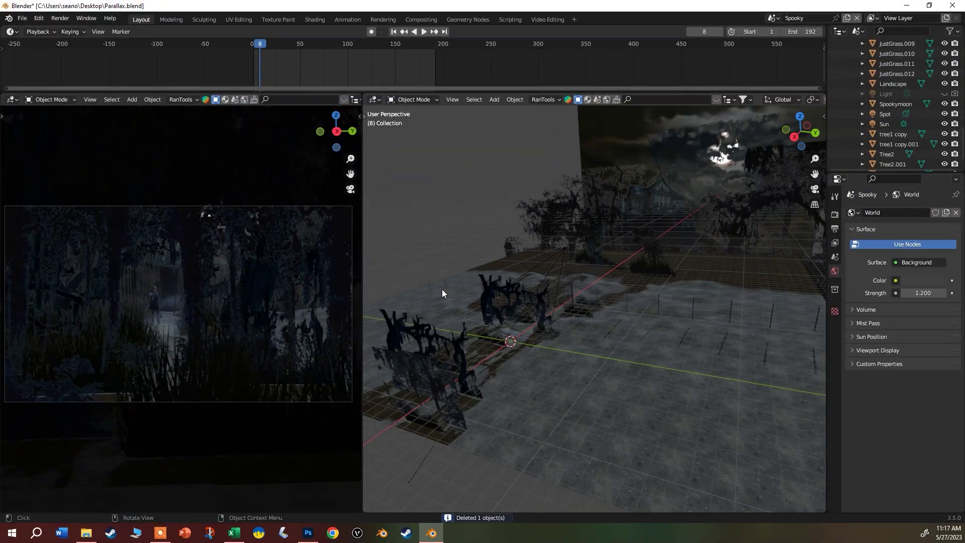
pyautogui.scroll(-4, 427, 387)
pyautogui.scroll(3, 424, 397)
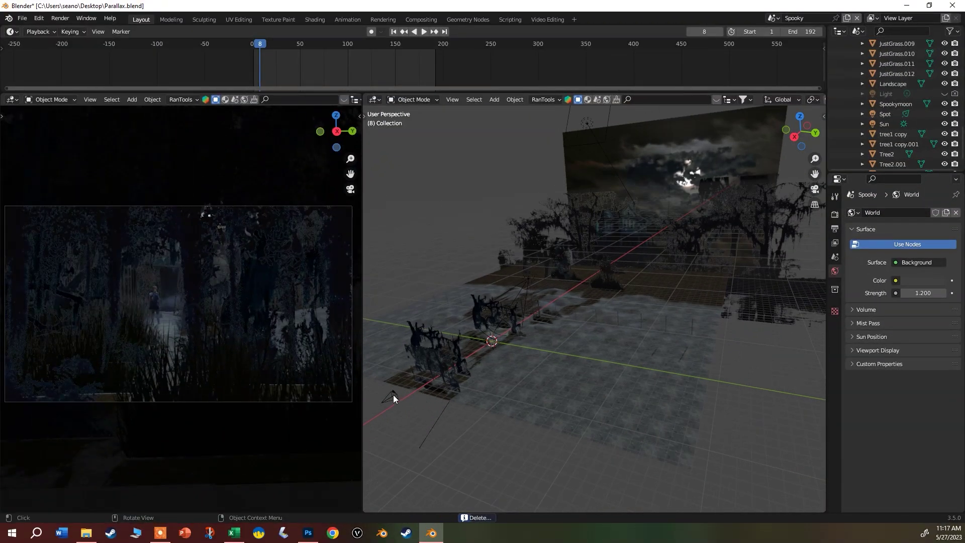
# At frame 47, rotate the selected camera by -28.48° to bank its view
pyautogui.click(393, 397)
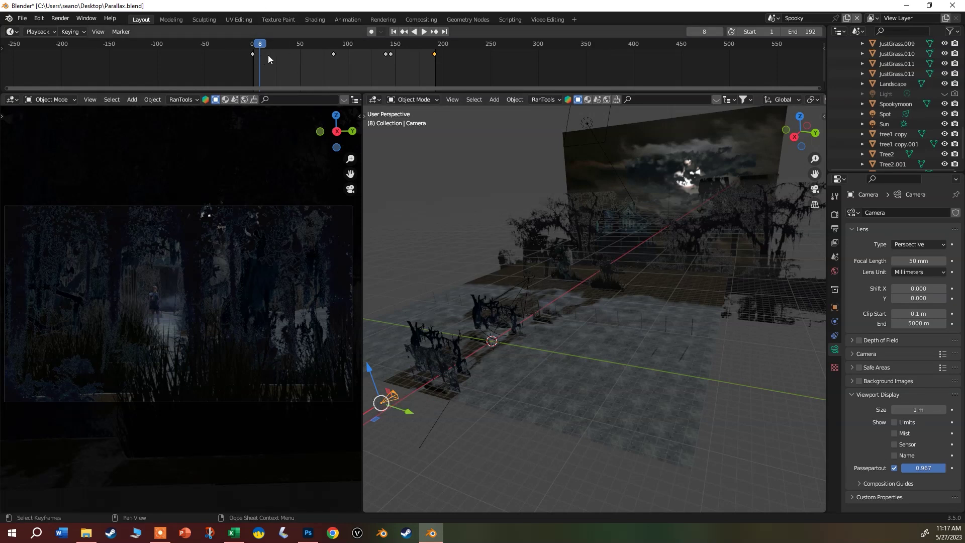
pyautogui.press('space')
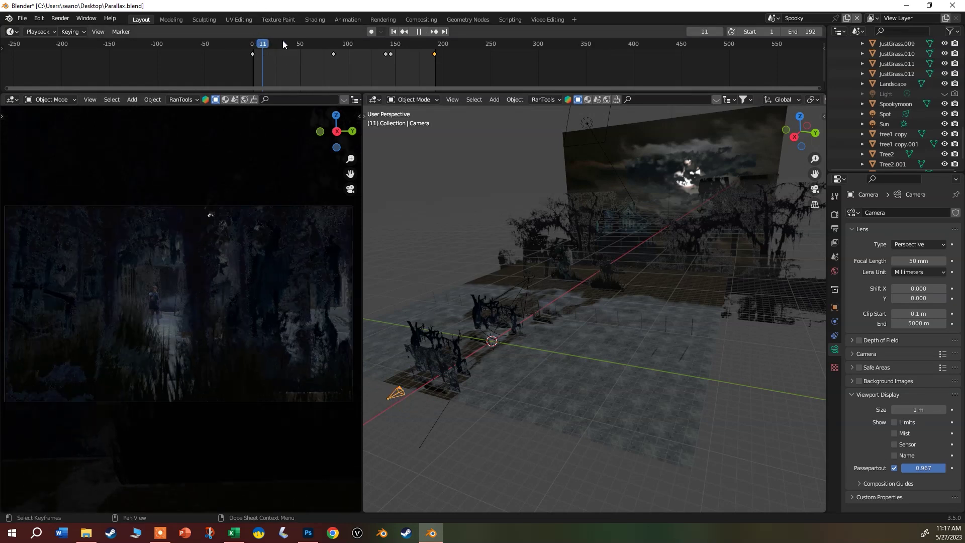
pyautogui.moveTo(305, 43); pyautogui.dragTo(297, 44)
pyautogui.press('space')
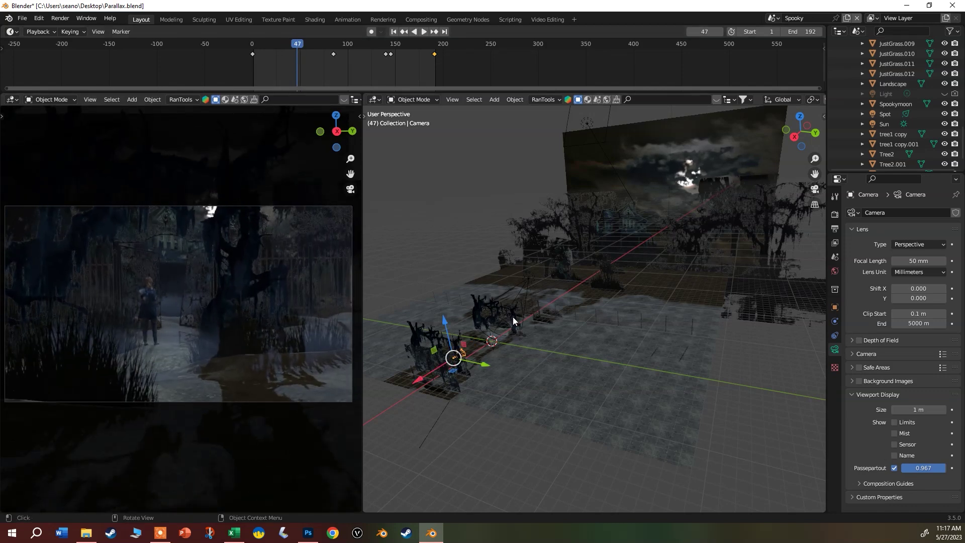
pyautogui.press('r')
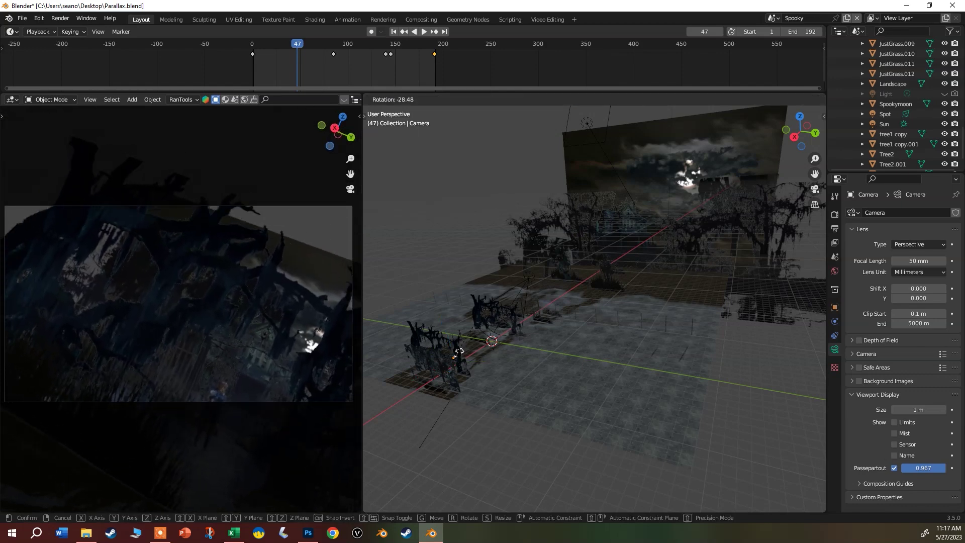
pyautogui.click(458, 351)
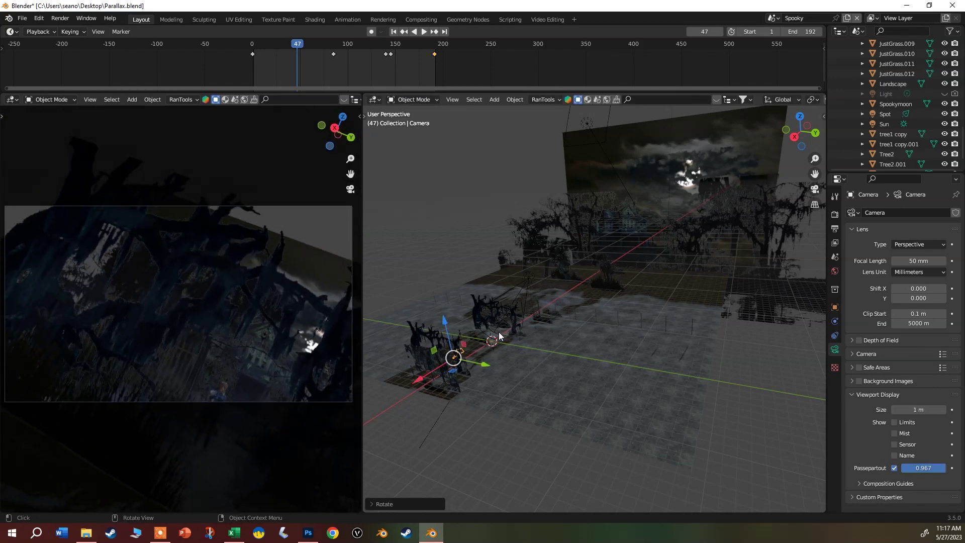
pyautogui.press('i')
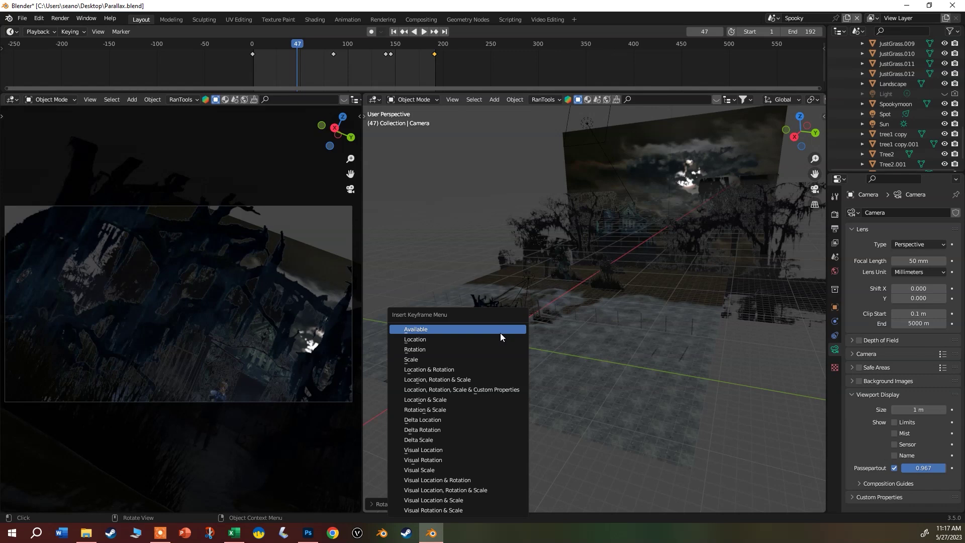
# Key the camera's Location & Rotation at frame 47, then scrub the timeline to review
pyautogui.click(499, 370)
pyautogui.press('space')
pyautogui.click(275, 43)
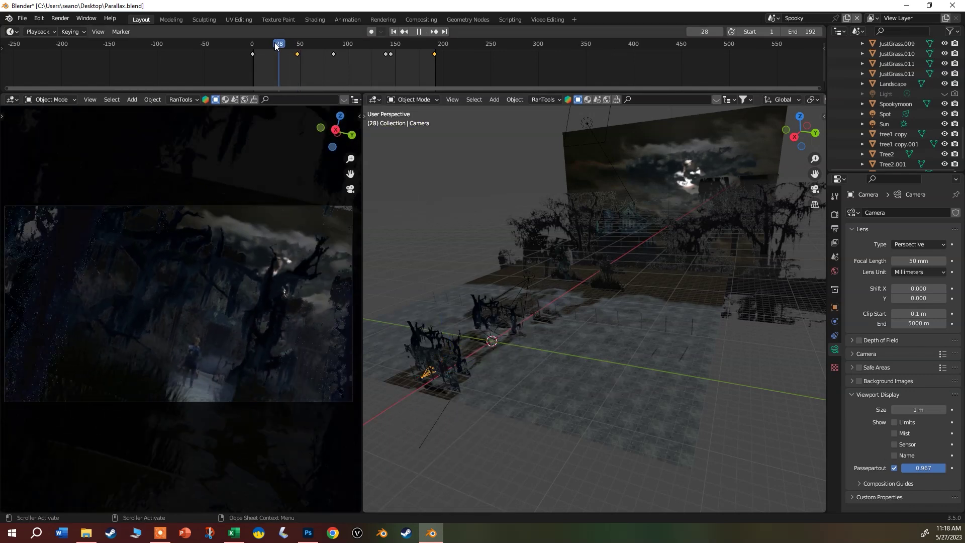
pyautogui.moveTo(275, 44); pyautogui.dragTo(516, 90)
pyautogui.moveTo(433, 87); pyautogui.dragTo(388, 88)
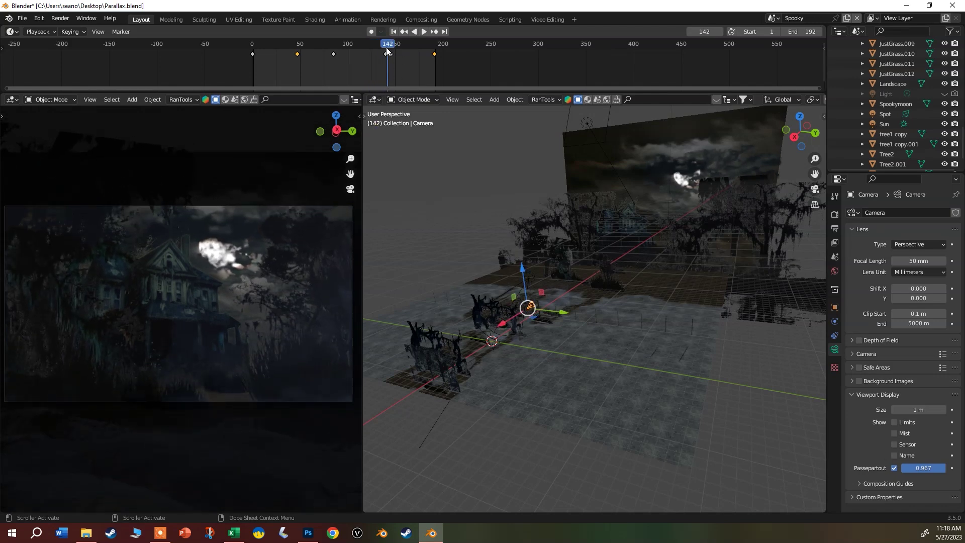
pyautogui.moveTo(388, 48); pyautogui.dragTo(426, 54)
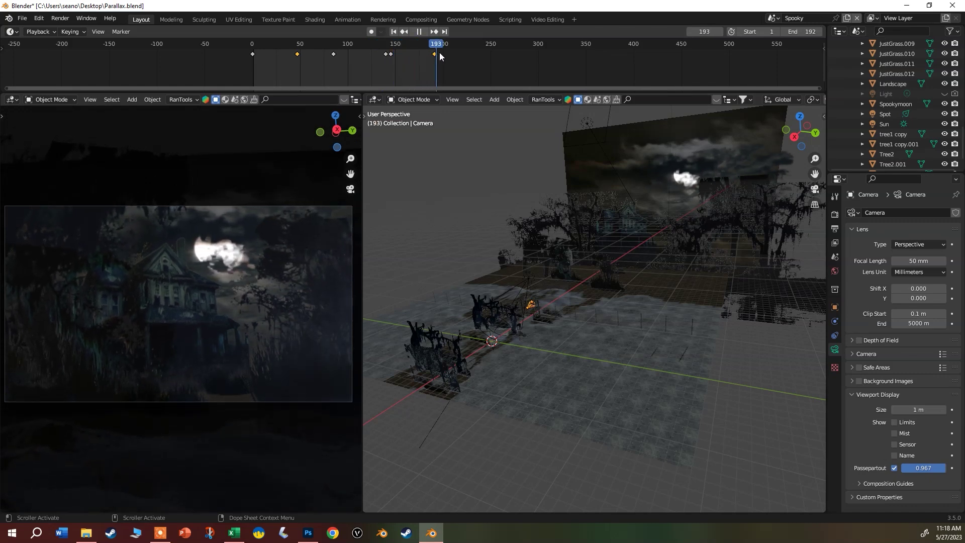
pyautogui.click(331, 71)
# Select the Clouds plane and play through its animation, stopping at frame 98
pyautogui.press('space')
pyautogui.click(393, 70)
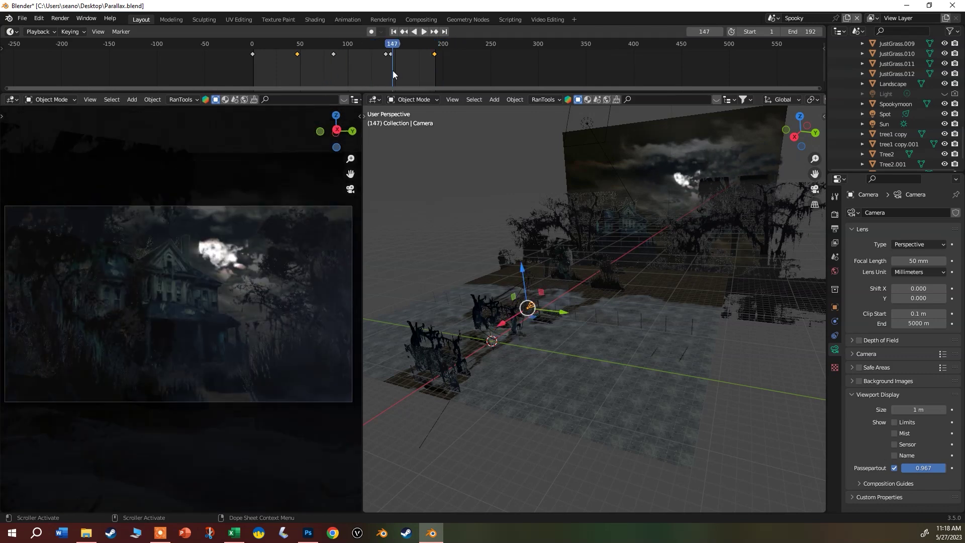
pyautogui.click(668, 168)
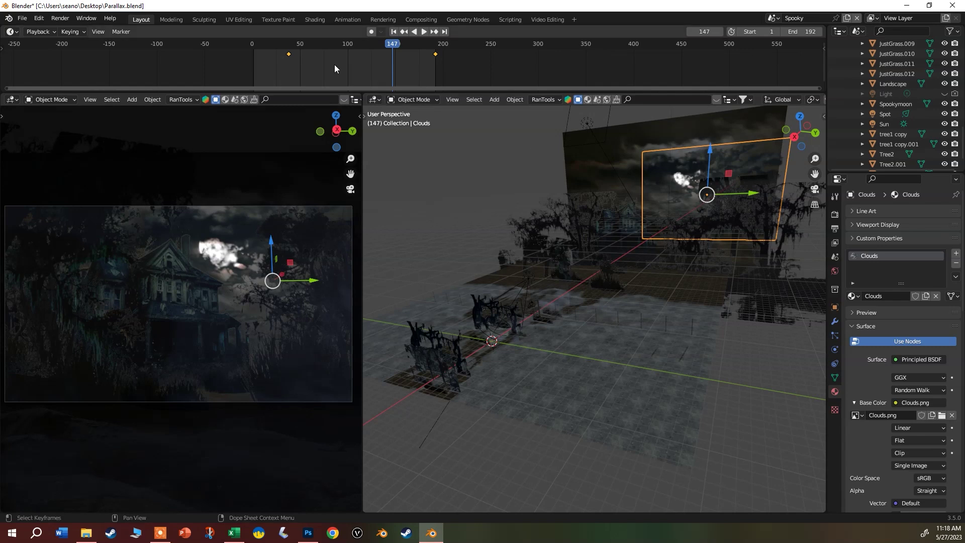
pyautogui.press('space')
pyautogui.click(283, 55)
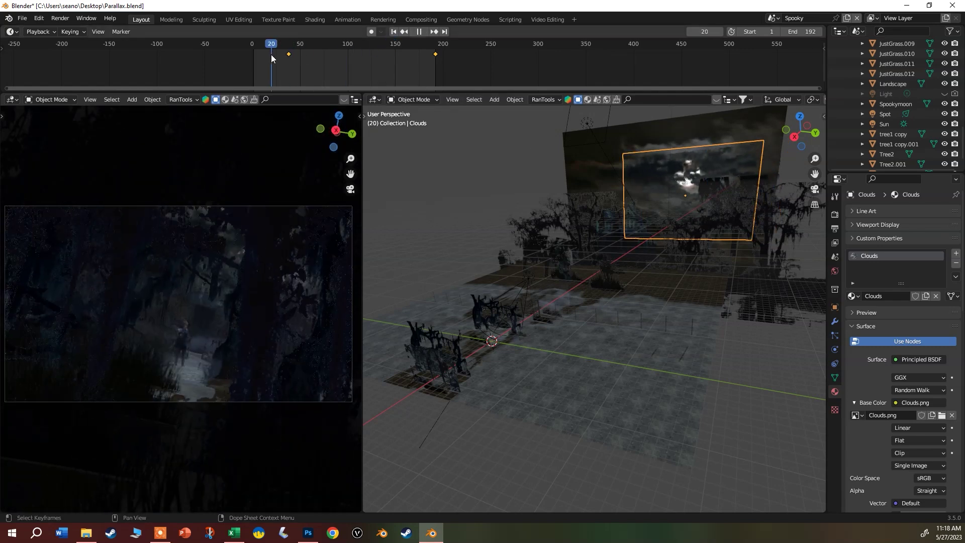
pyautogui.moveTo(286, 54); pyautogui.dragTo(346, 65)
pyautogui.press('space')
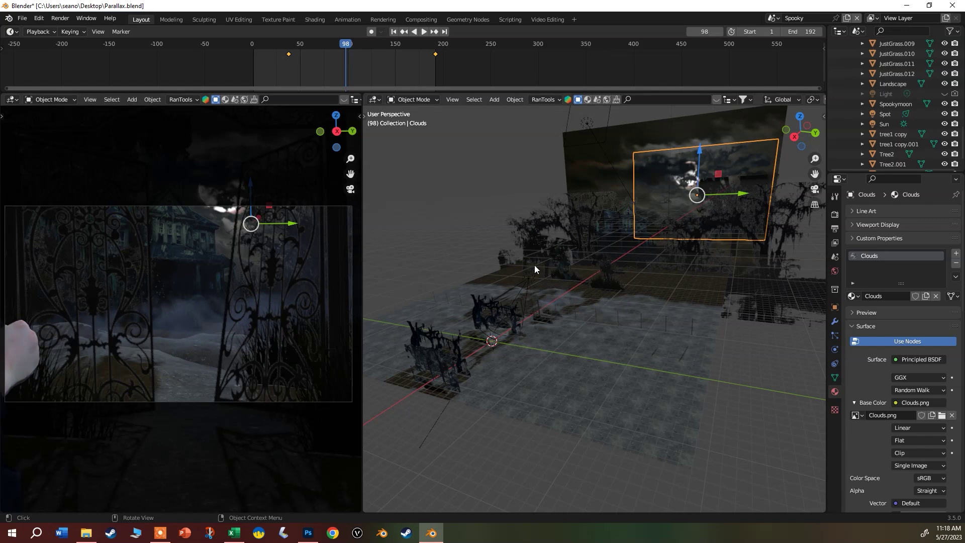
pyautogui.scroll(5, 650, 267)
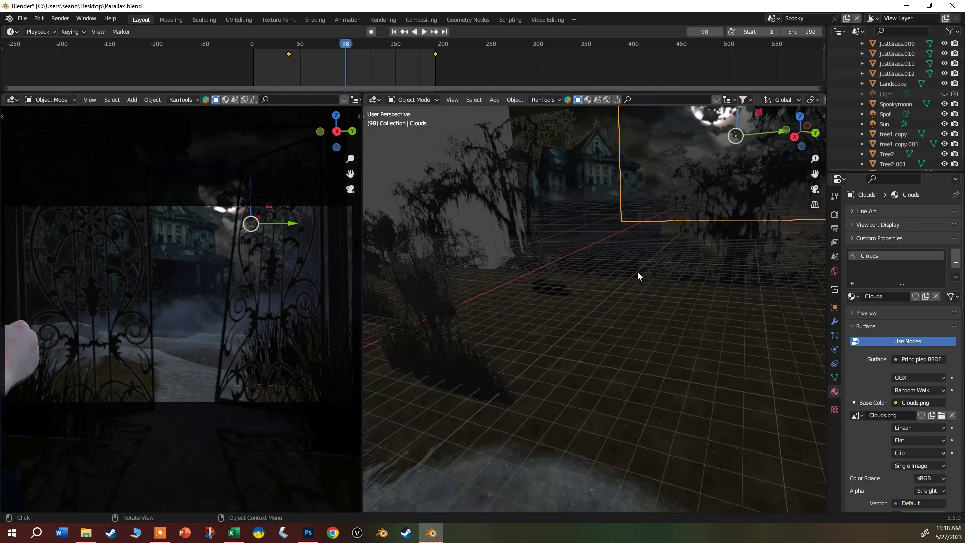
pyautogui.scroll(-3, 631, 279)
pyautogui.scroll(-2, 603, 292)
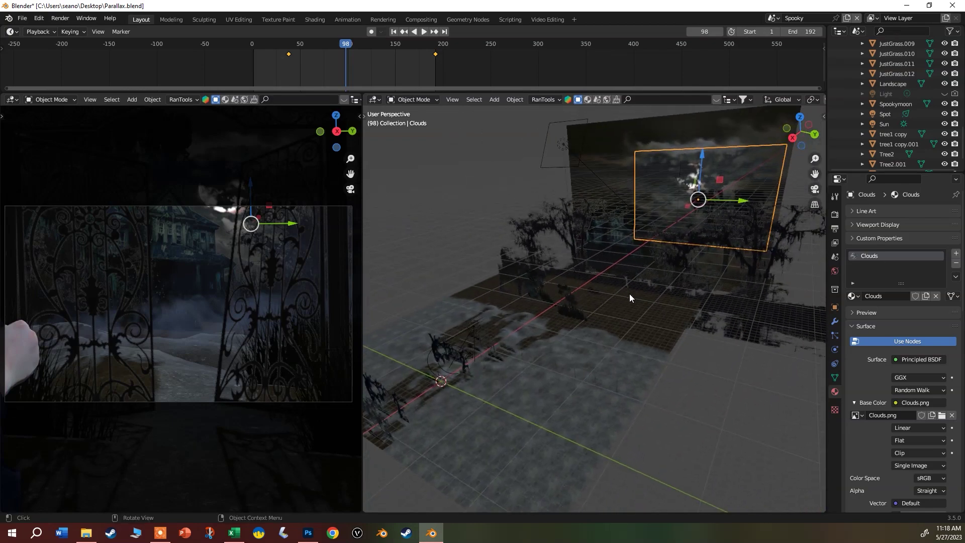
pyautogui.scroll(4, 551, 345)
# Select the 6 Ground Fog Rolling plane, zoom the camera view, and list the left area's editor types
pyautogui.click(485, 338)
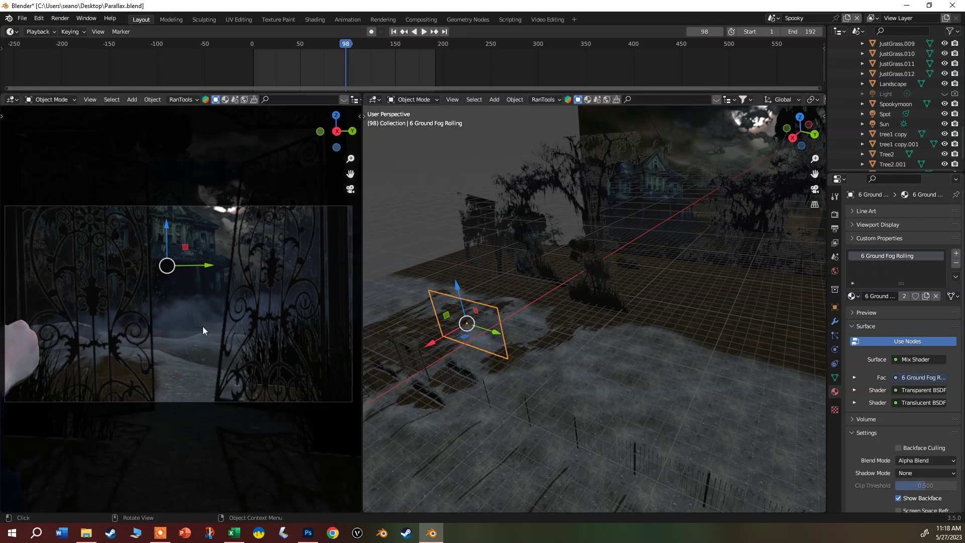
pyautogui.scroll(2, 179, 312)
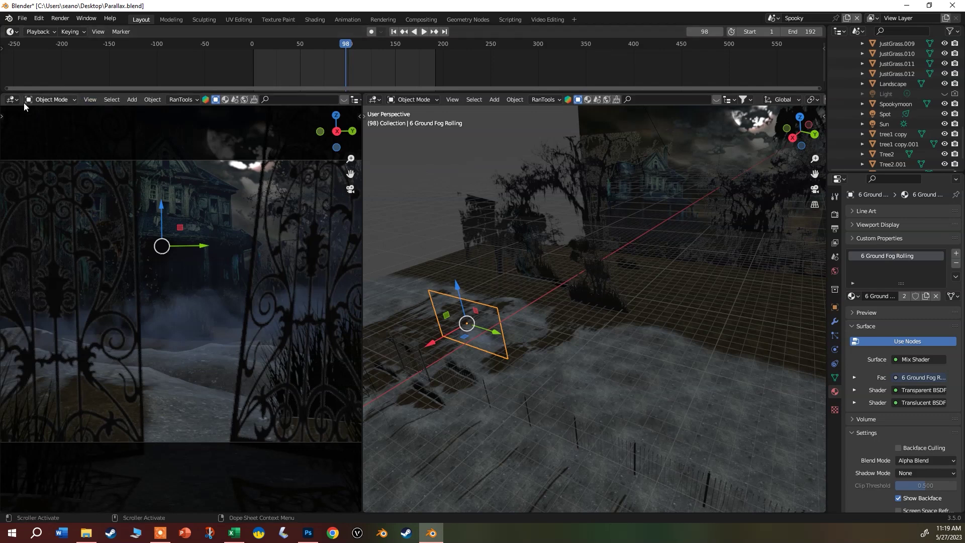
pyautogui.click(9, 100)
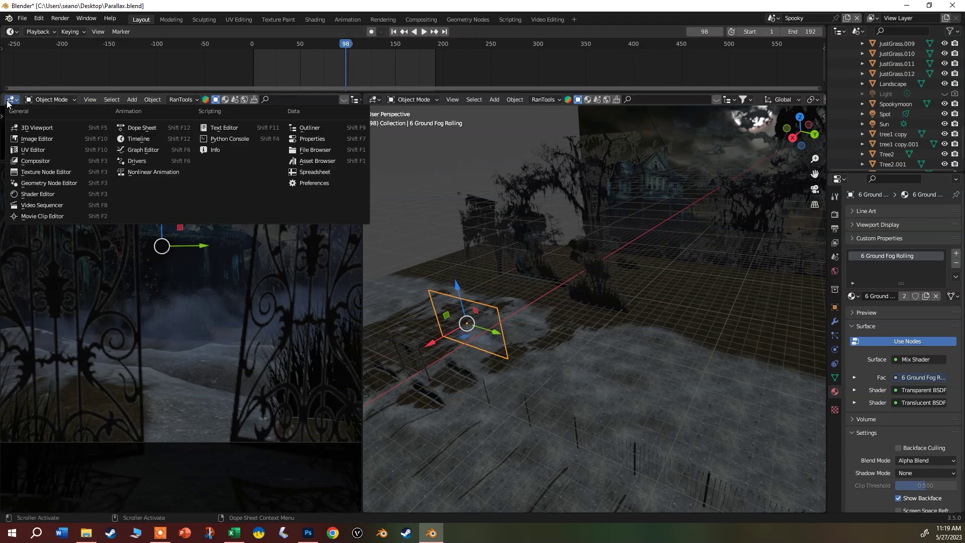
# Inspect the fog material's node tree full-screen in the Shader Editor, then restore the normal layout
pyautogui.click(52, 193)
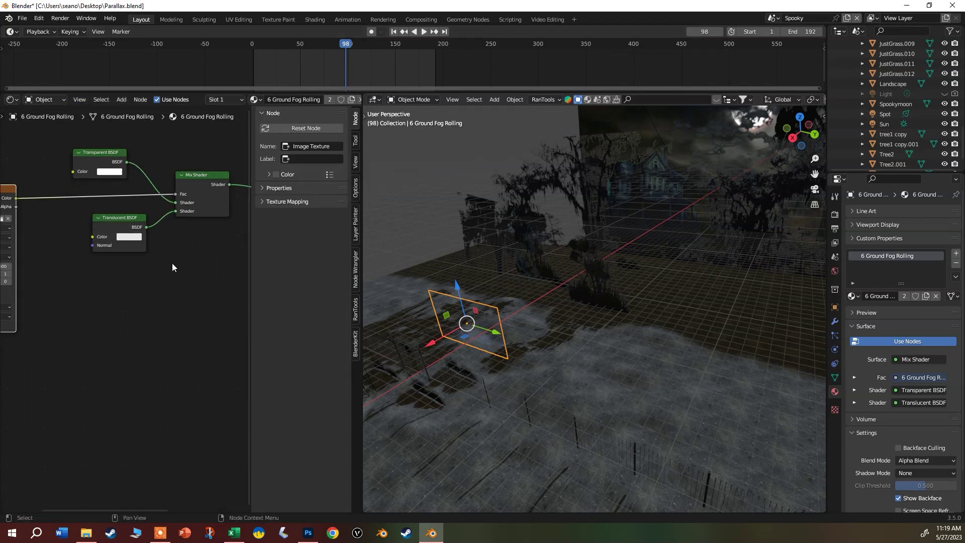
pyautogui.moveTo(157, 262); pyautogui.dragTo(174, 259, button='middle')
pyautogui.hotkey('ctrl', 'space')
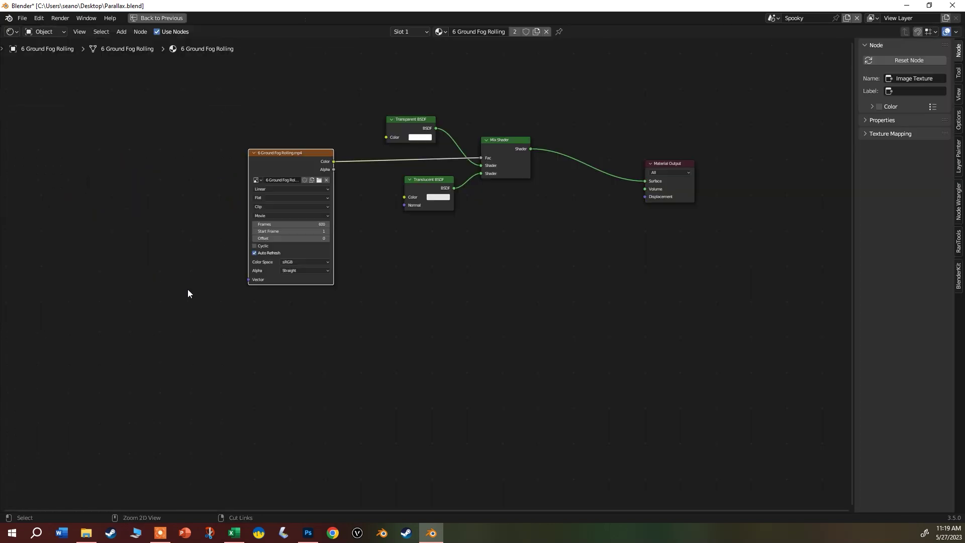
pyautogui.scroll(2, 297, 184)
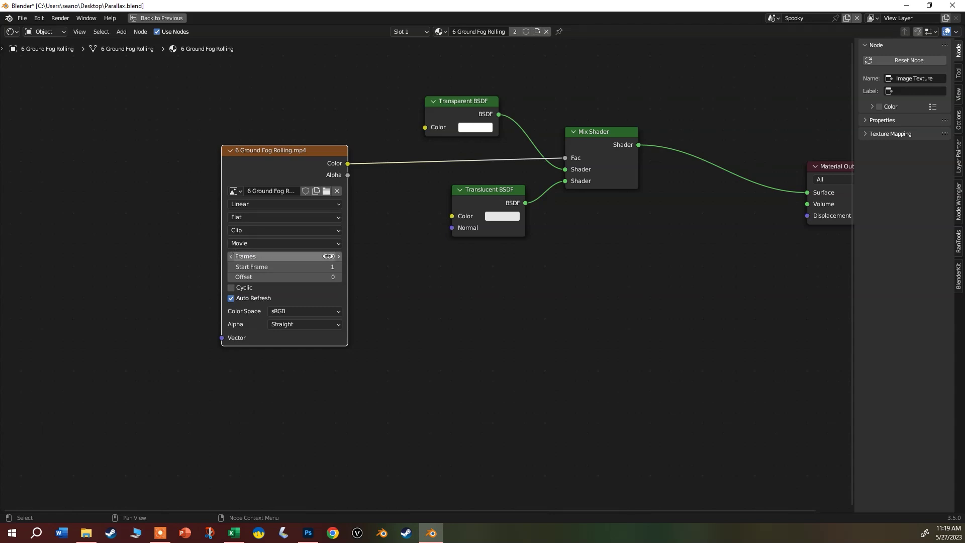
pyautogui.moveTo(587, 235); pyautogui.dragTo(367, 330, button='middle')
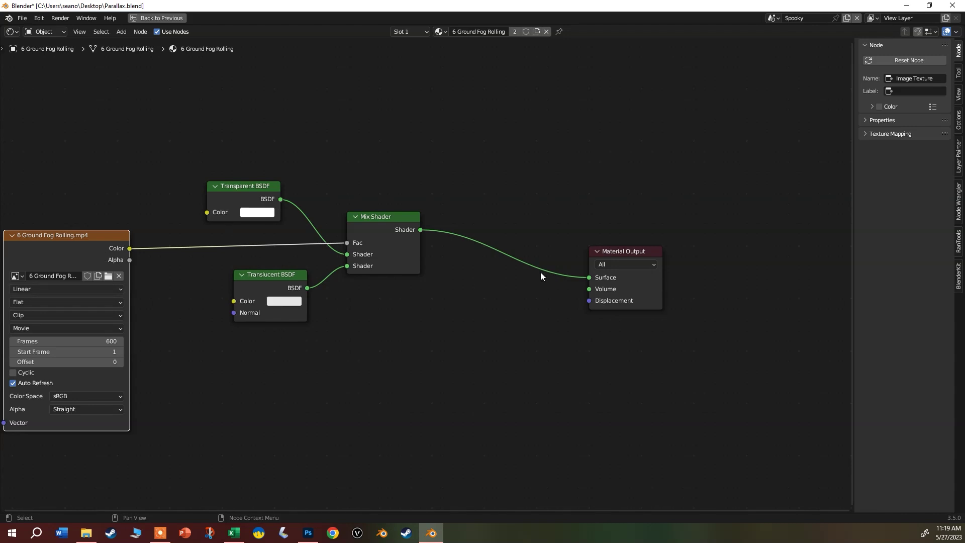
pyautogui.click(153, 18)
# Zoom onto the 6 Ground Fog Rolling plane and nudge it slightly along the Y axis
pyautogui.scroll(-5, 532, 285)
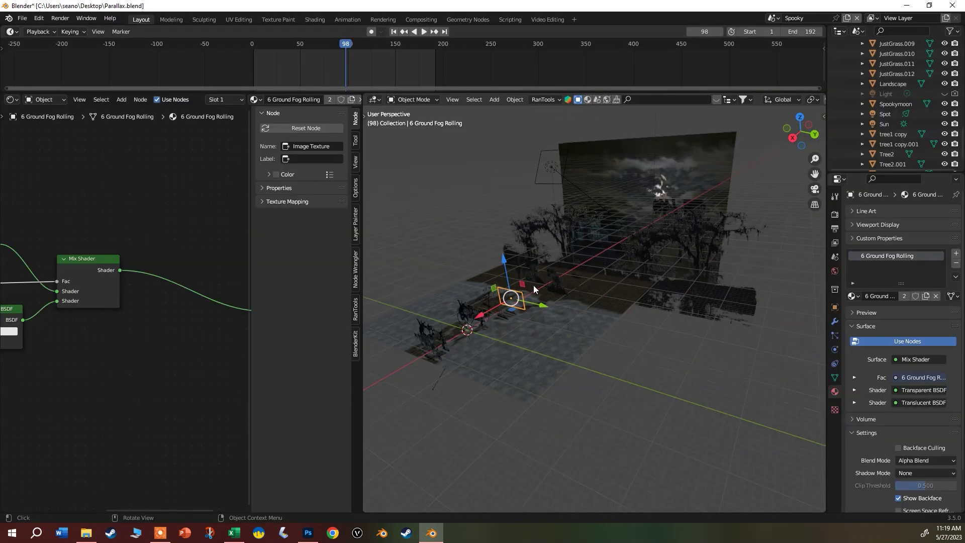
pyautogui.scroll(6, 426, 349)
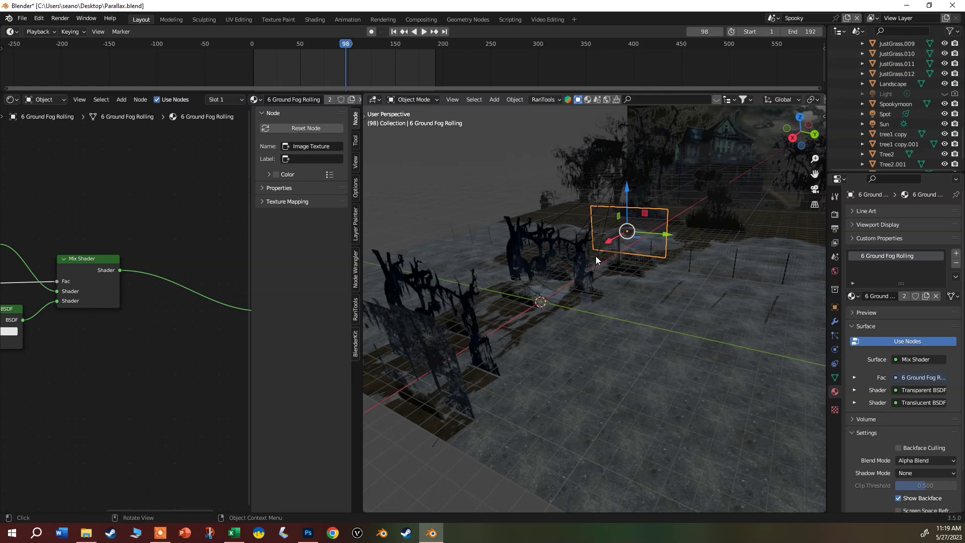
pyautogui.scroll(-2, 475, 354)
pyautogui.scroll(4, 583, 261)
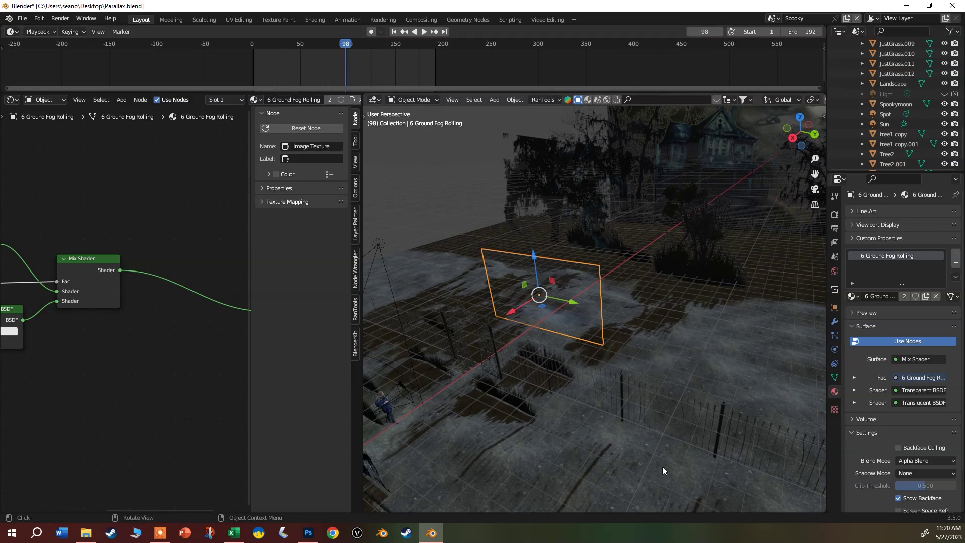
pyautogui.scroll(2, 654, 433)
pyautogui.scroll(2, 644, 374)
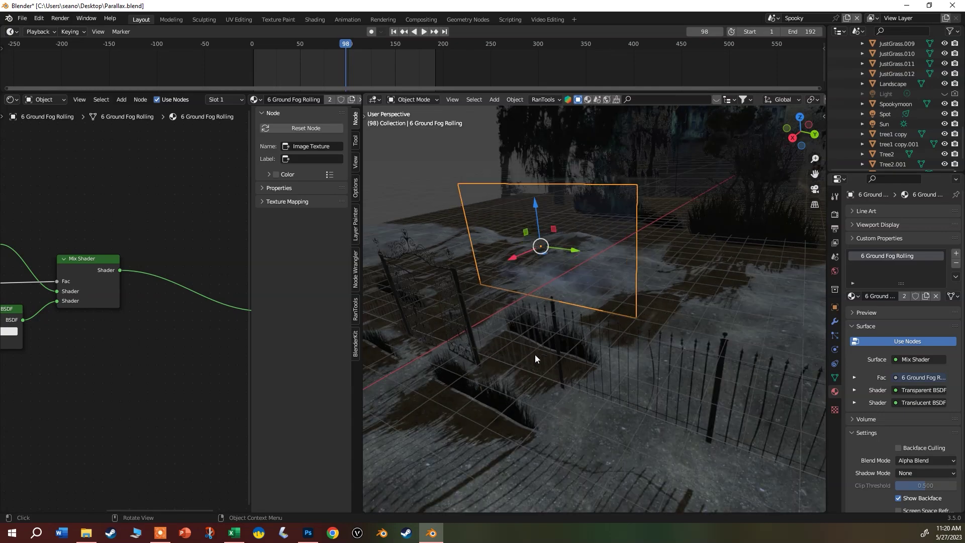
pyautogui.scroll(-5, 504, 423)
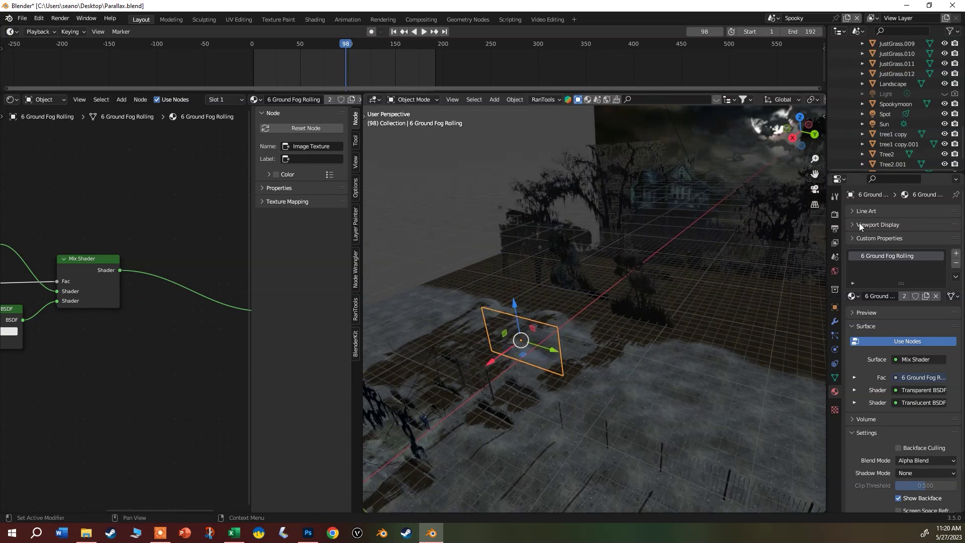
pyautogui.scroll(3, 564, 327)
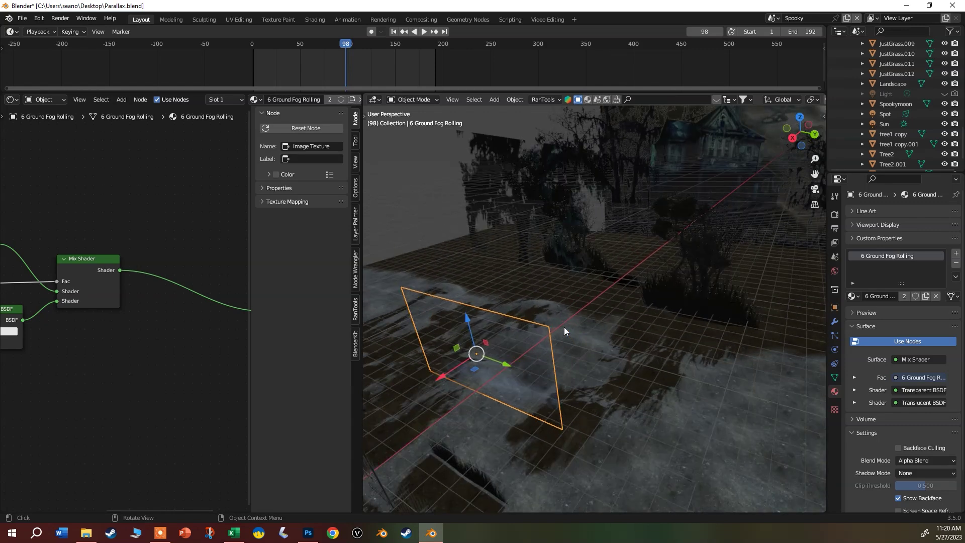
pyautogui.scroll(-2, 564, 326)
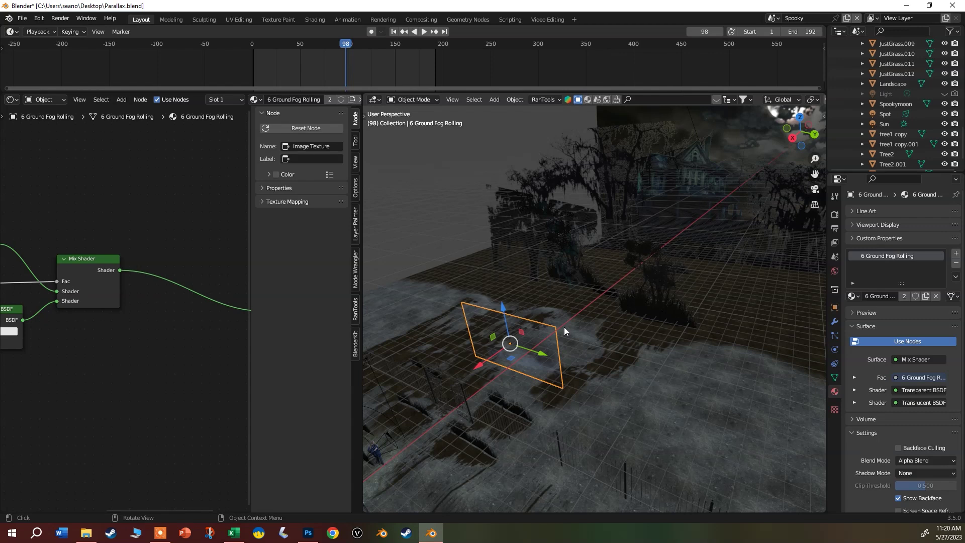
pyautogui.moveTo(541, 348); pyautogui.dragTo(546, 348)
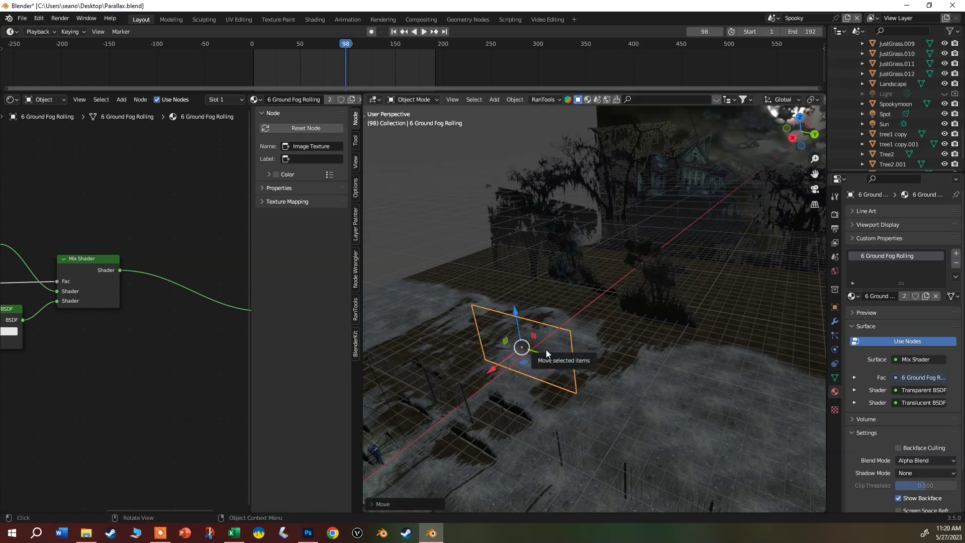